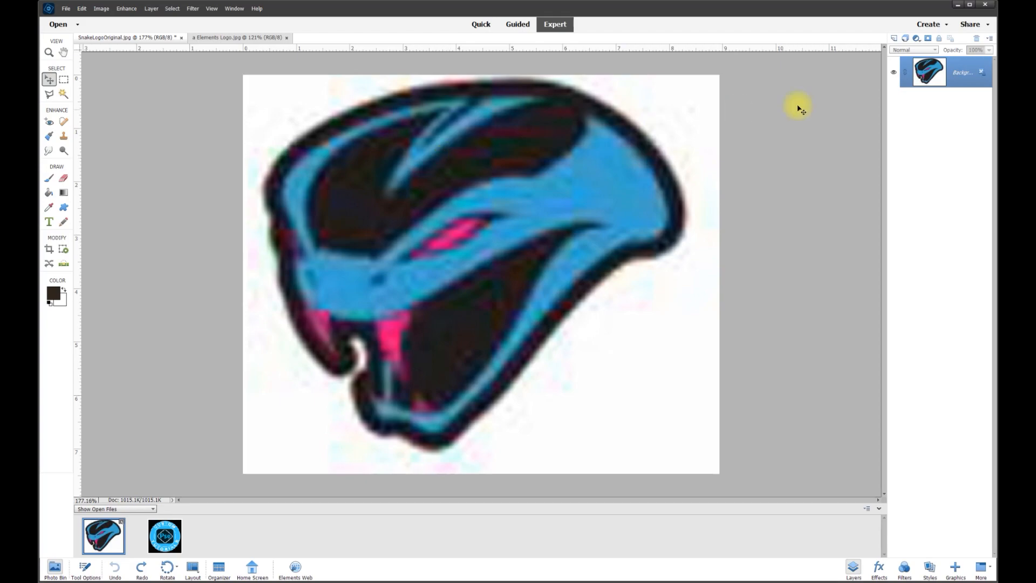
# Step: Add a new blank layer above the snake logo background and show the Lasso tool's options
pyautogui.click(894, 38)
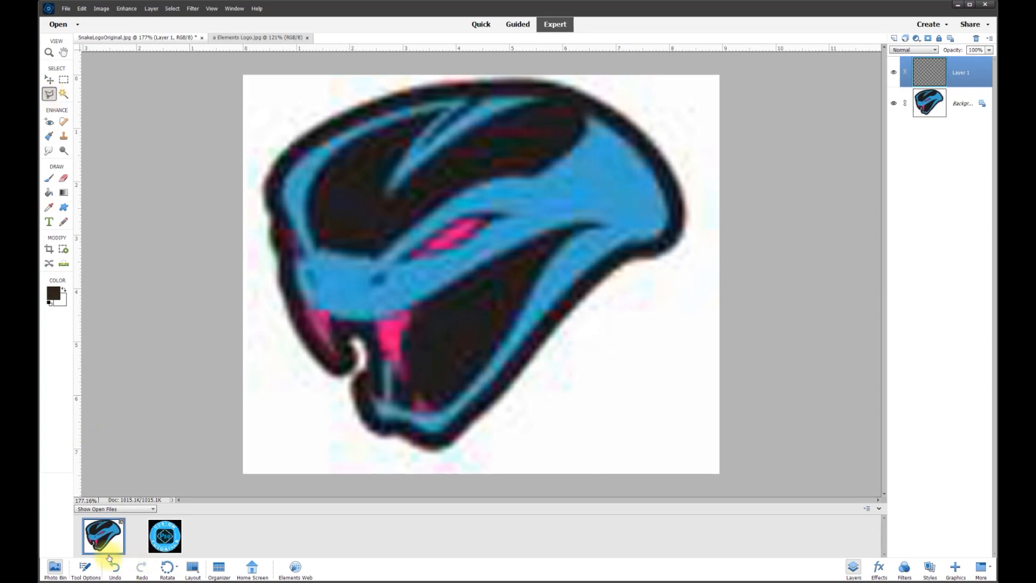
pyautogui.click(85, 571)
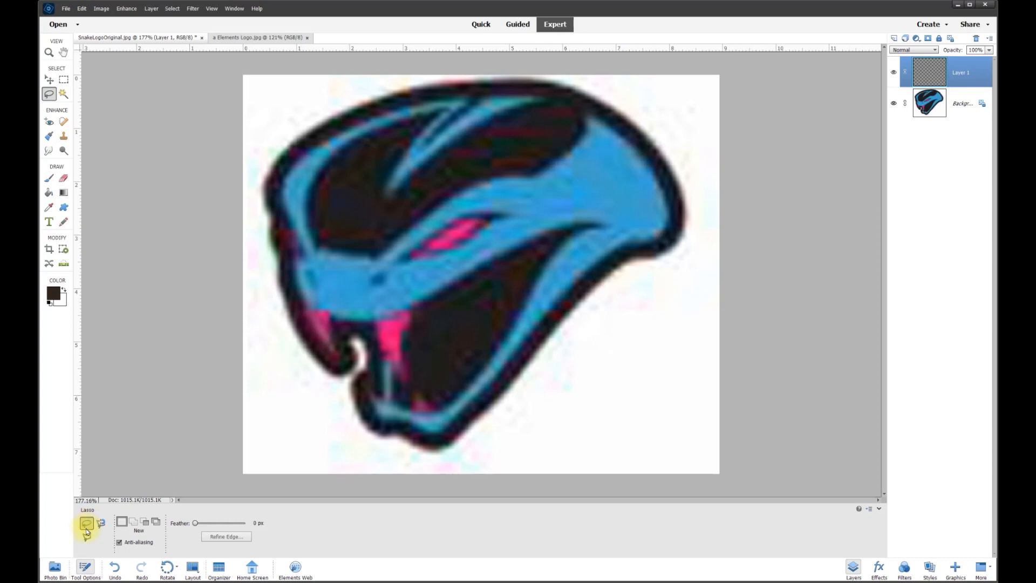
pyautogui.moveTo(303, 301)
pyautogui.mouseDown()
pyautogui.moveTo(379, 358)
pyautogui.moveTo(424, 273)
pyautogui.moveTo(511, 333)
pyautogui.moveTo(557, 313)
pyautogui.moveTo(589, 388)
pyautogui.mouseUp()
pyautogui.click(588, 388)
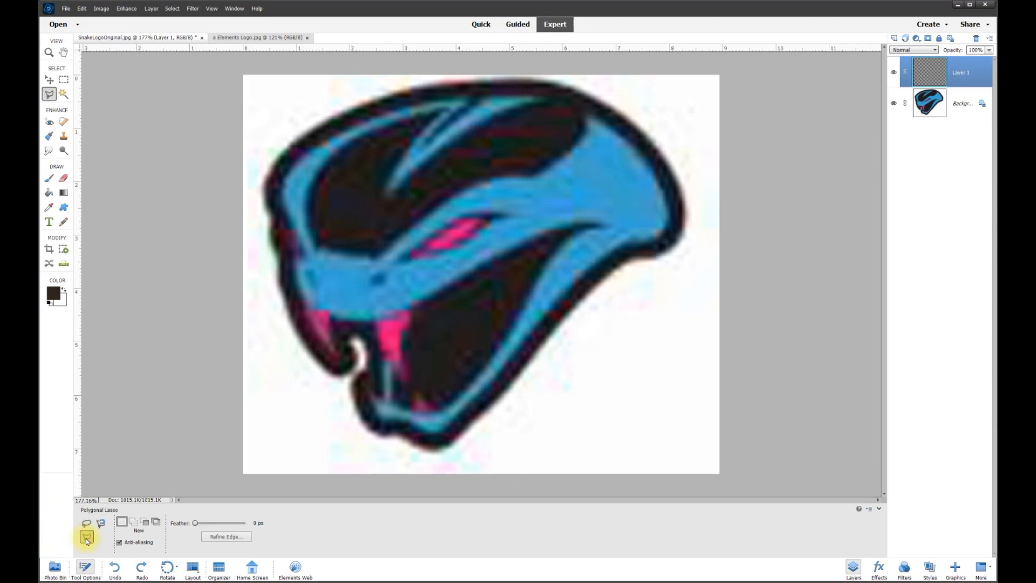
pyautogui.click(268, 277)
pyautogui.click(381, 400)
pyautogui.click(545, 296)
pyautogui.click(503, 179)
pyautogui.click(351, 158)
pyautogui.click(279, 183)
pyautogui.click(322, 247)
pyautogui.click(431, 219)
pyautogui.click(403, 319)
pyautogui.doubleClick(288, 275)
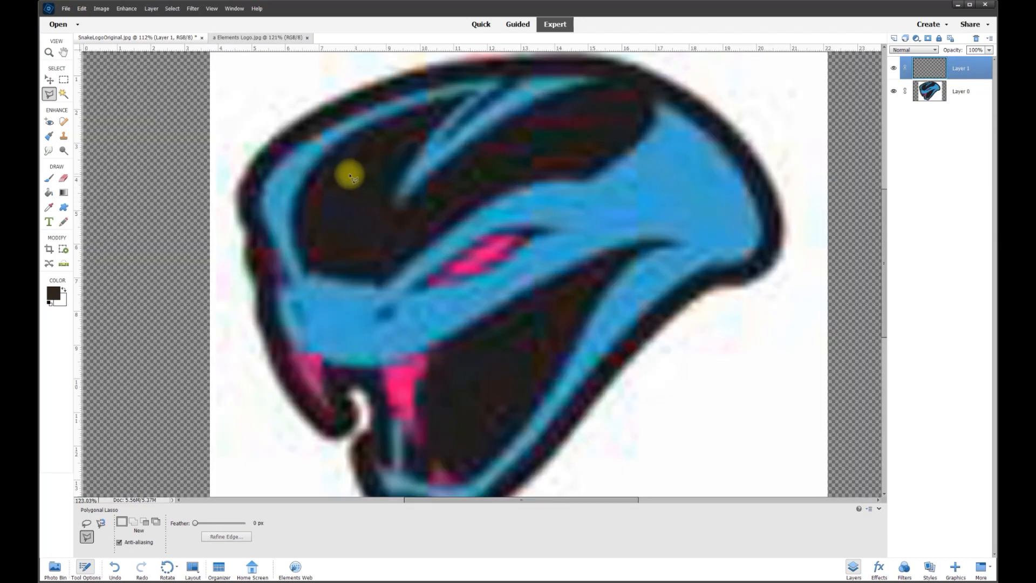
# Step: Start a Polygonal Lasso selection on Layer 1 along the outer black edge at the upper left of the snake's head
pyautogui.scroll(4, 323, 162)
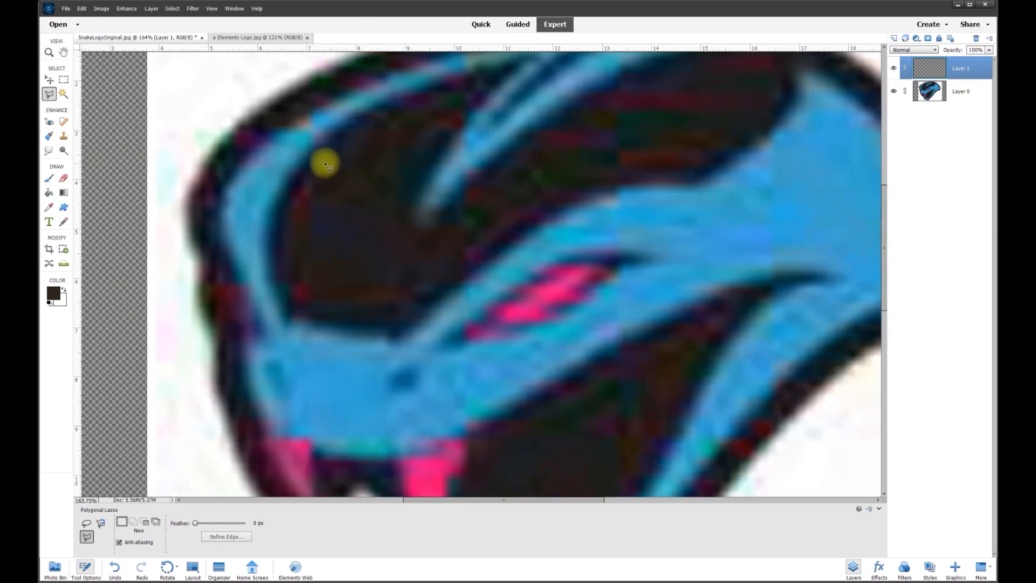
pyautogui.scroll(1, 284, 80)
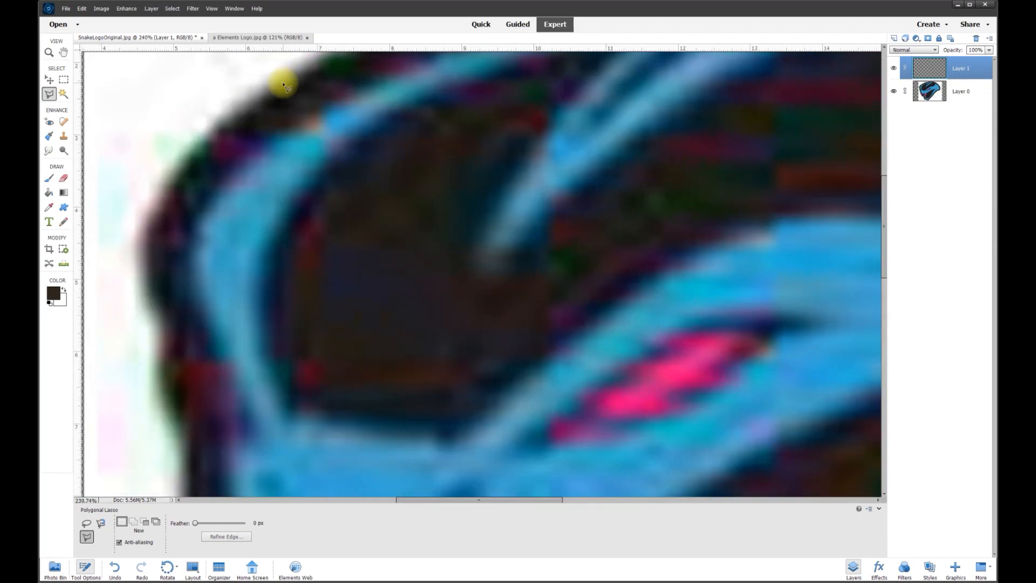
pyautogui.click(287, 80)
pyautogui.click(207, 136)
pyautogui.click(165, 188)
pyautogui.click(146, 288)
pyautogui.click(163, 327)
pyautogui.click(160, 362)
# Step: Continue the polygonal selection down the outer edge of the snake's snout to the tip of its upper jaw
pyautogui.scroll(-3, 184, 434)
pyautogui.click(208, 285)
pyautogui.click(230, 341)
pyautogui.click(259, 388)
pyautogui.click(290, 433)
pyautogui.click(323, 464)
pyautogui.click(345, 475)
# Step: Trace the polygonal selection around the white hook-shaped gap in the mouth and along the chin of the lower jaw
pyautogui.scroll(-2, 346, 473)
pyautogui.click(396, 261)
pyautogui.click(400, 210)
pyautogui.click(384, 170)
pyautogui.click(414, 174)
pyautogui.click(428, 270)
pyautogui.click(403, 273)
pyautogui.click(401, 382)
pyautogui.click(481, 450)
pyautogui.click(561, 482)
# Step: Extend the polygonal selection along the underside of the lower jaw and up to the back of the head
pyautogui.scroll(-1, 590, 486)
pyautogui.click(792, 276)
pyautogui.hscroll(4, 792, 276)
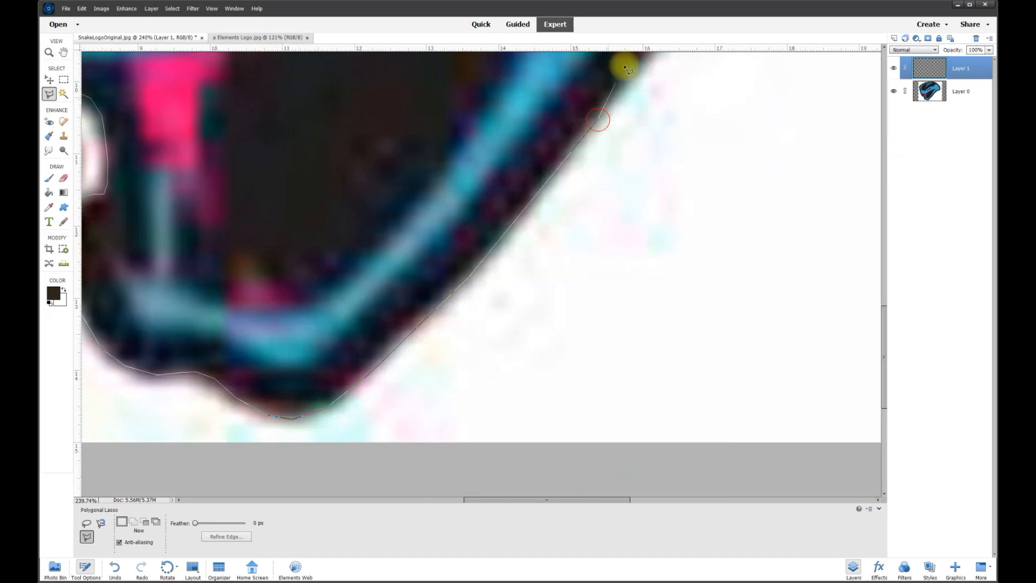
pyautogui.scroll(4, 648, 71)
pyautogui.hscroll(4, 810, 216)
pyautogui.click(670, 163)
pyautogui.scroll(3, 670, 164)
pyautogui.click(677, 187)
# Step: Trace the selection over the top of the snake's head and close it at the starting point
pyautogui.scroll(4, 594, 49)
pyautogui.click(486, 196)
pyautogui.click(399, 160)
pyautogui.click(314, 140)
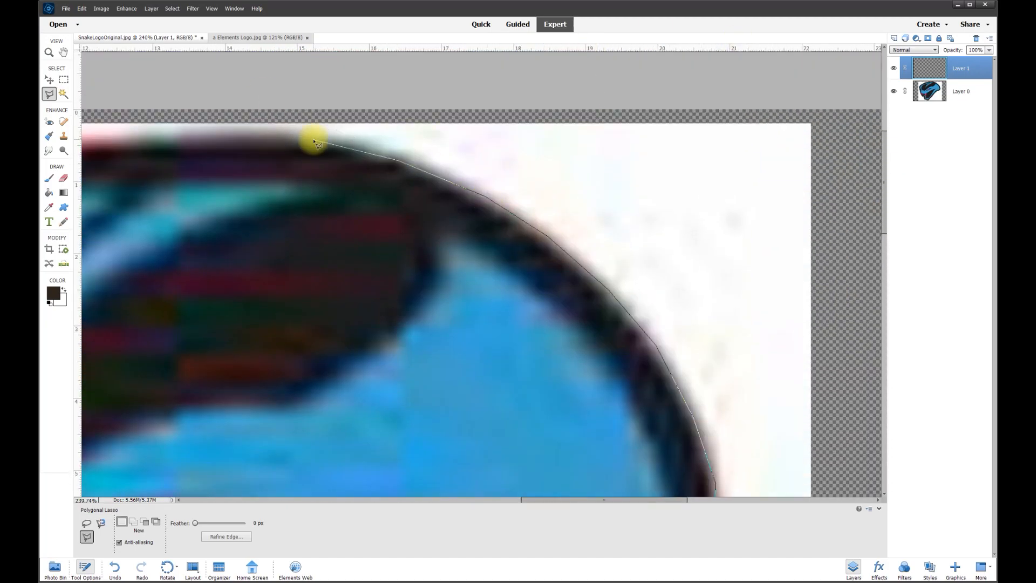
pyautogui.hscroll(-5, 243, 133)
pyautogui.click(454, 139)
pyautogui.click(340, 158)
pyautogui.click(232, 194)
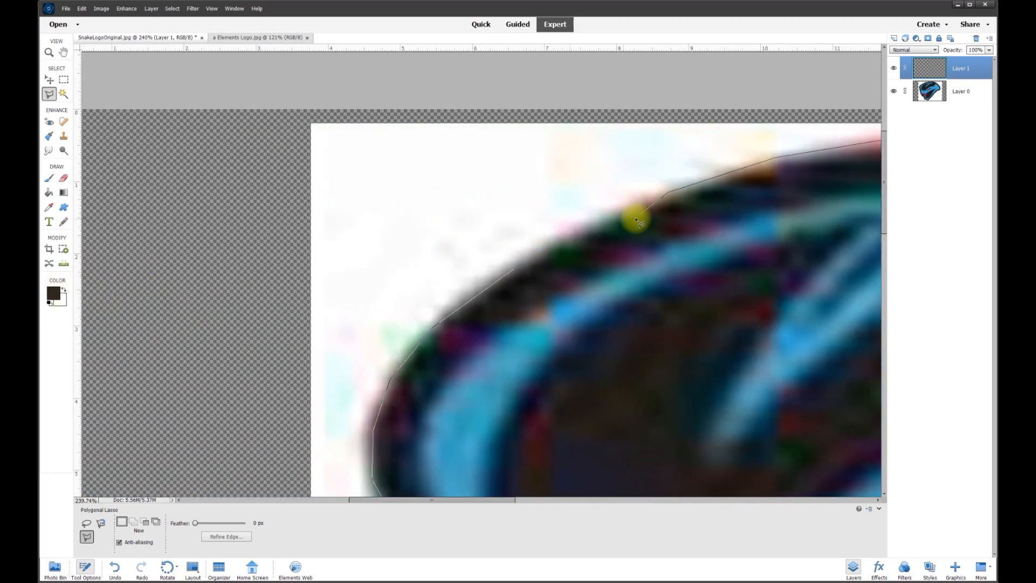
pyautogui.click(668, 192)
pyautogui.click(530, 261)
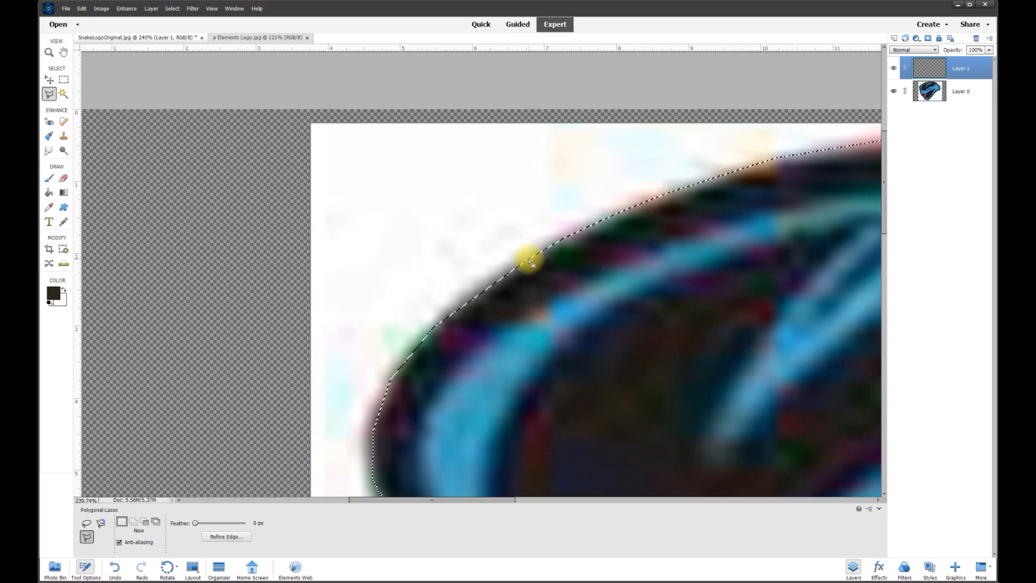
# Step: Open the Color Picker for the foreground color
pyautogui.scroll(-1, 557, 367)
pyautogui.scroll(-4, 557, 367)
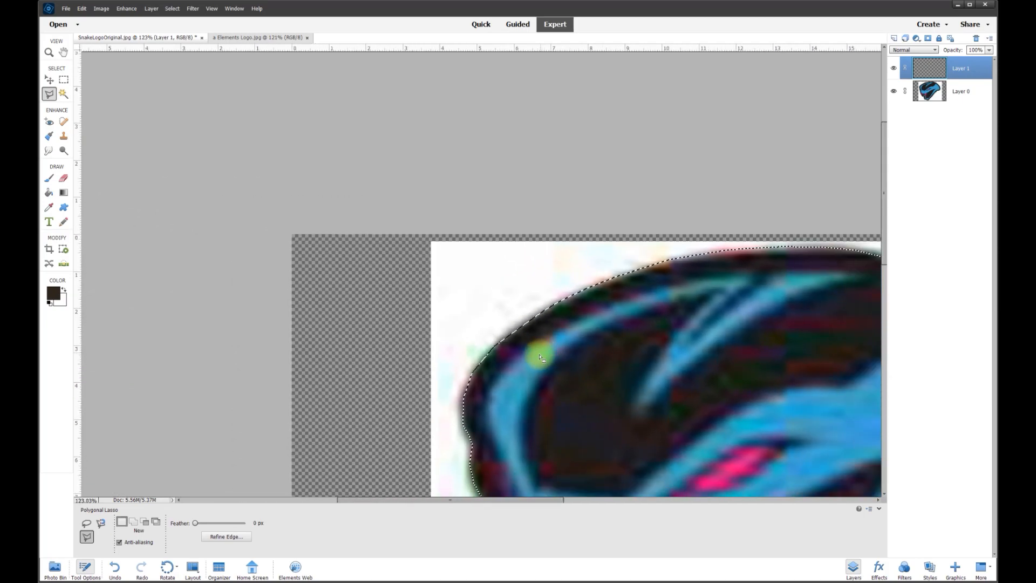
pyautogui.scroll(1, 475, 146)
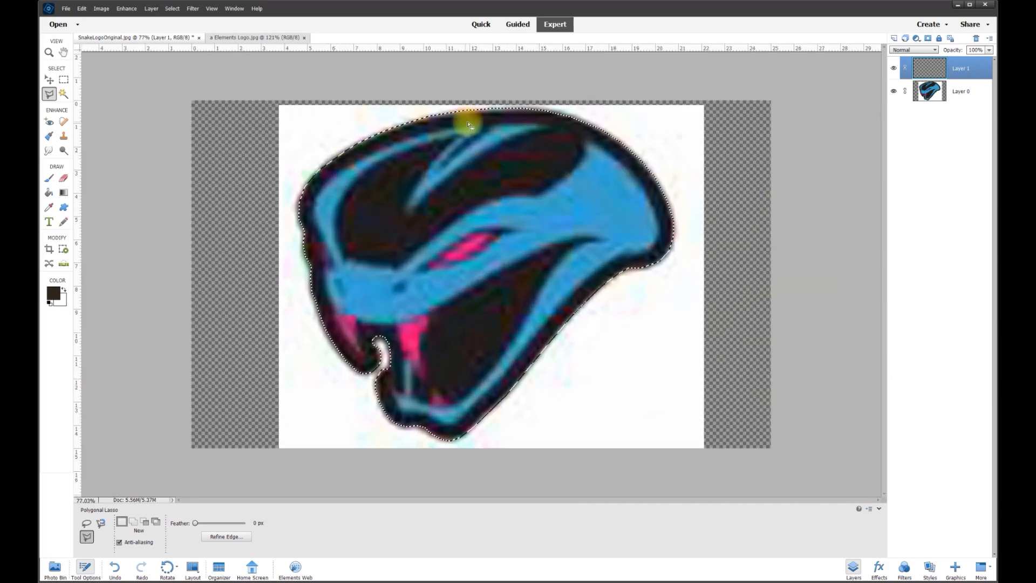
pyautogui.scroll(1, 572, 139)
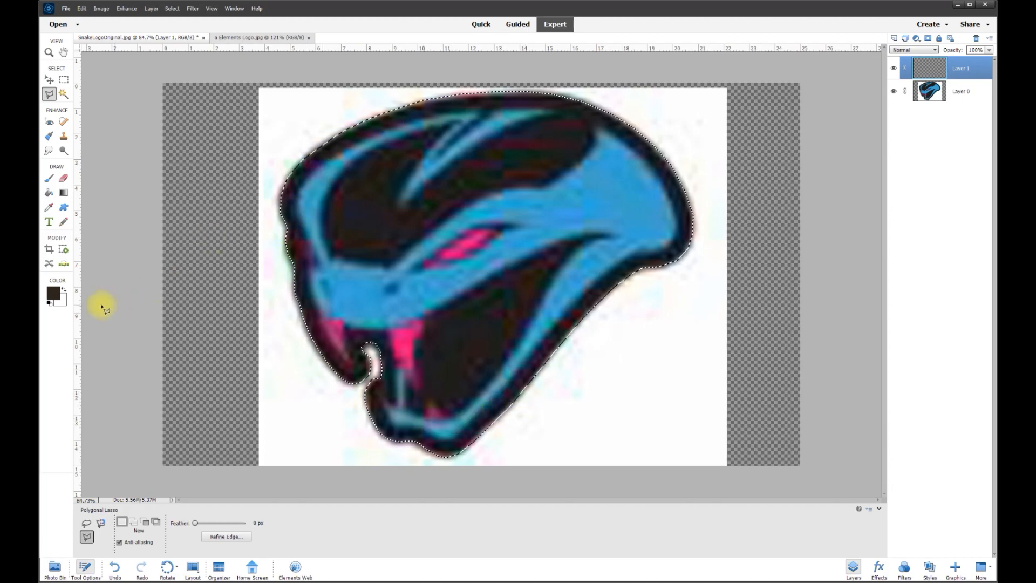
pyautogui.click(53, 294)
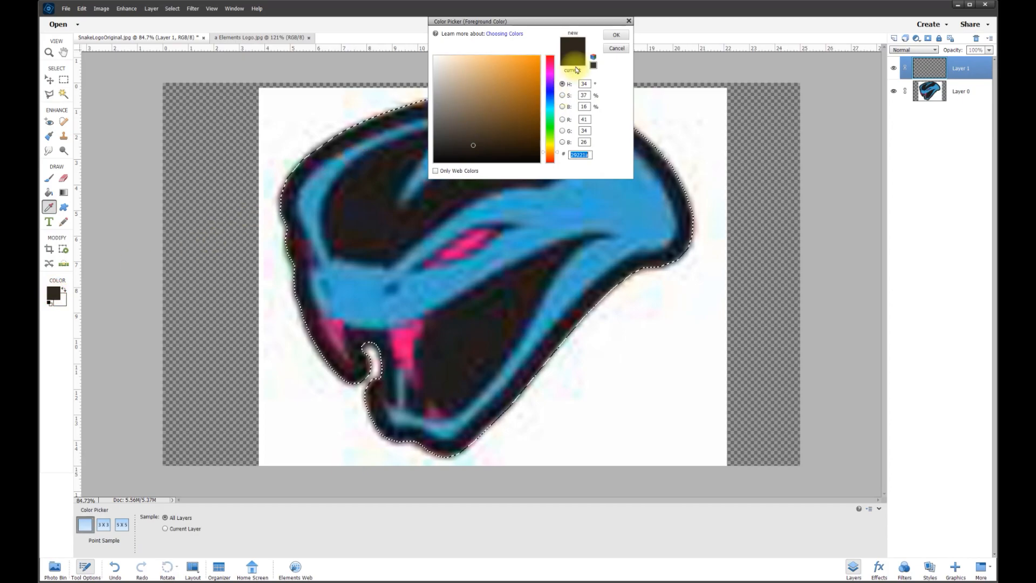
pyautogui.moveTo(526, 96)
pyautogui.mouseDown()
pyautogui.moveTo(470, 76)
pyautogui.moveTo(486, 132)
pyautogui.moveTo(475, 91)
pyautogui.mouseUp()
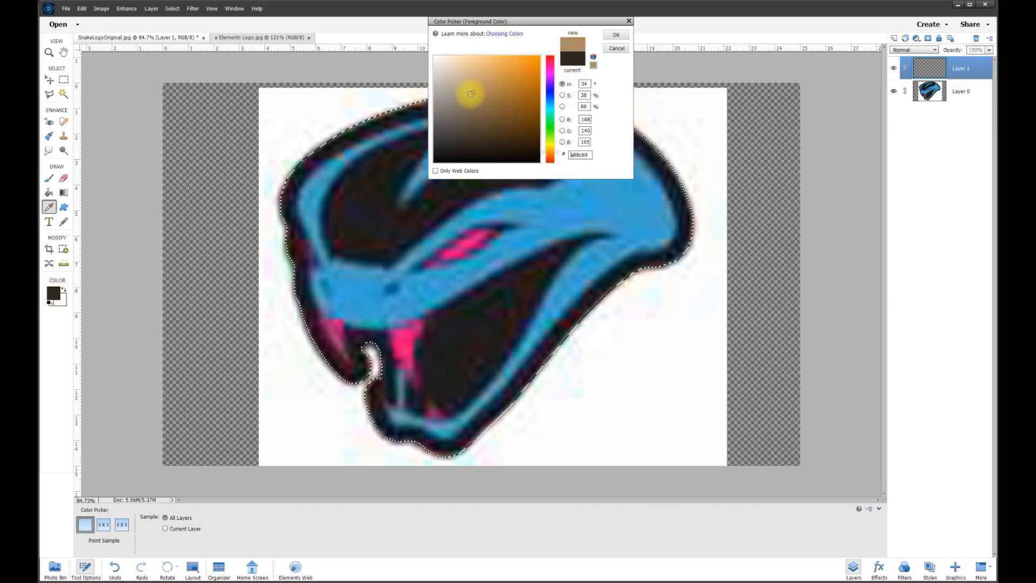
pyautogui.click(454, 93)
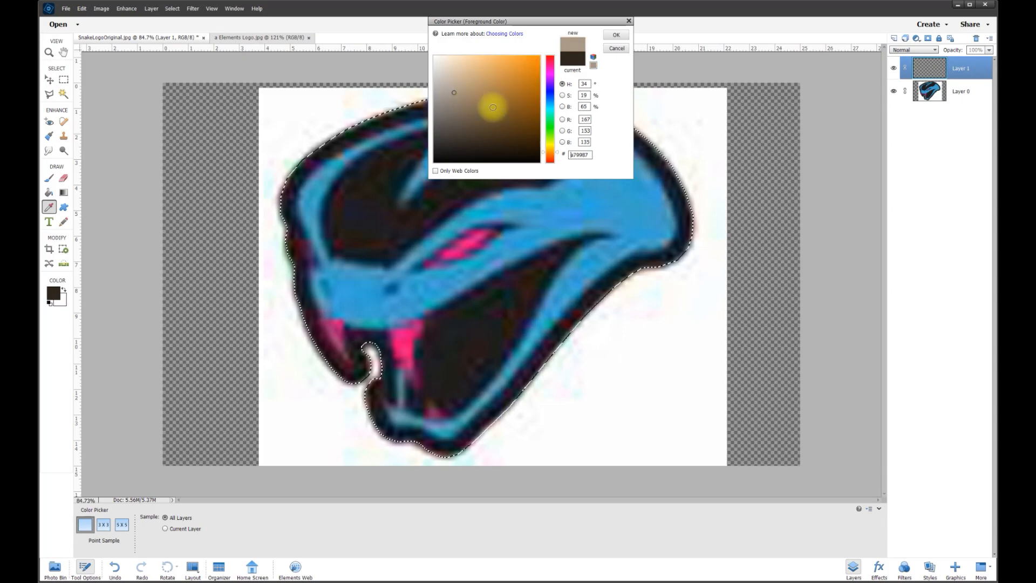
pyautogui.click(520, 71)
pyautogui.click(464, 135)
pyautogui.click(472, 74)
pyautogui.click(547, 66)
pyautogui.click(548, 86)
pyautogui.click(549, 111)
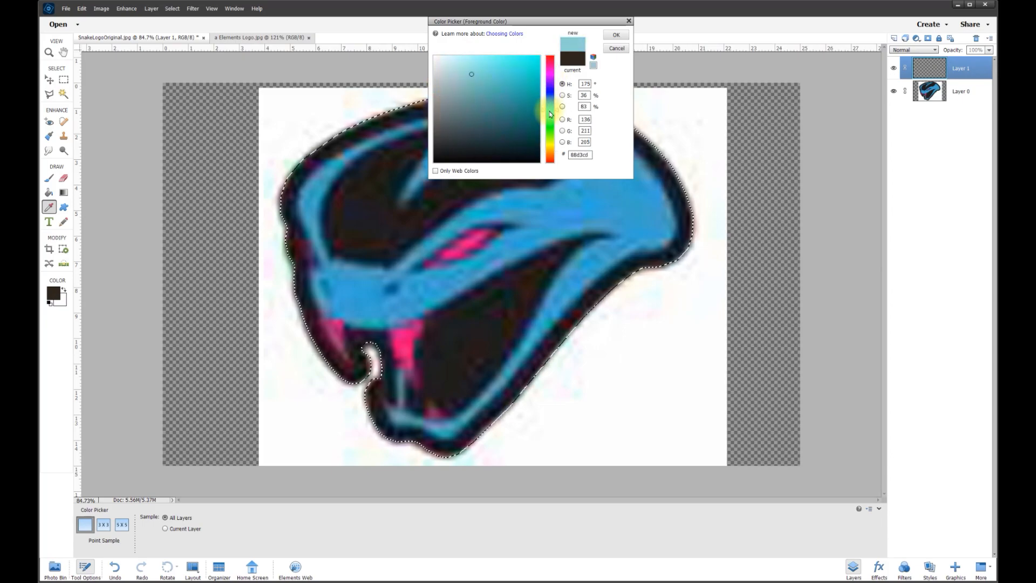
pyautogui.click(518, 119)
pyautogui.click(486, 138)
pyautogui.click(525, 90)
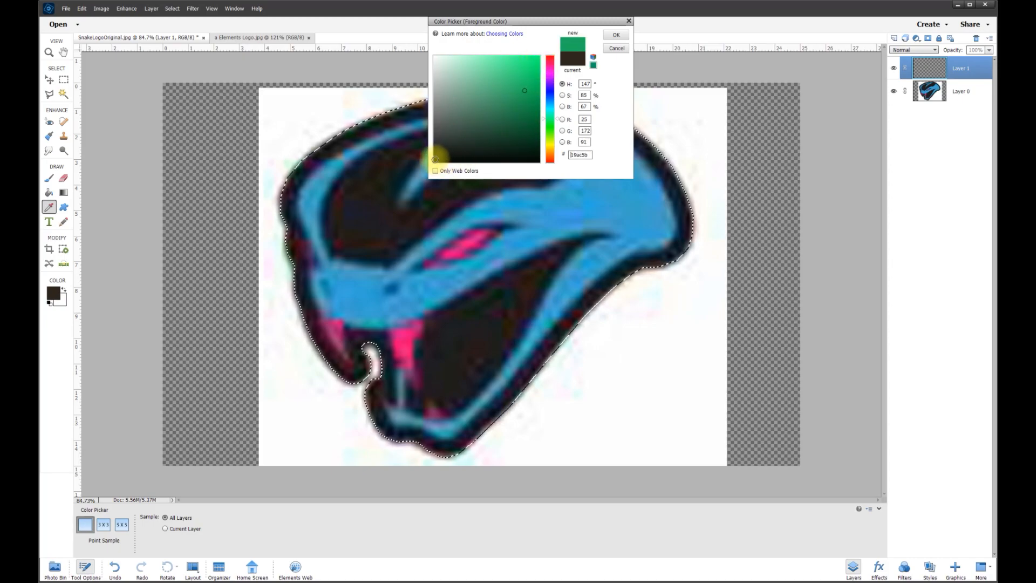
# Step: Set the foreground color to black, hex 000000
pyautogui.moveTo(551, 134); pyautogui.dragTo(556, 74)
pyautogui.click(457, 139)
pyautogui.moveTo(457, 140); pyautogui.dragTo(448, 151)
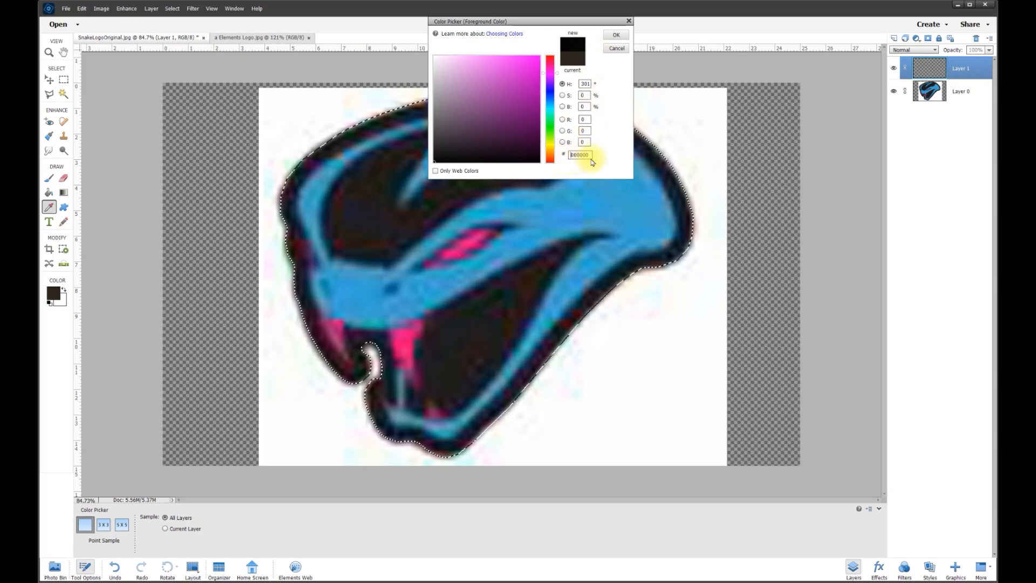
pyautogui.click(618, 36)
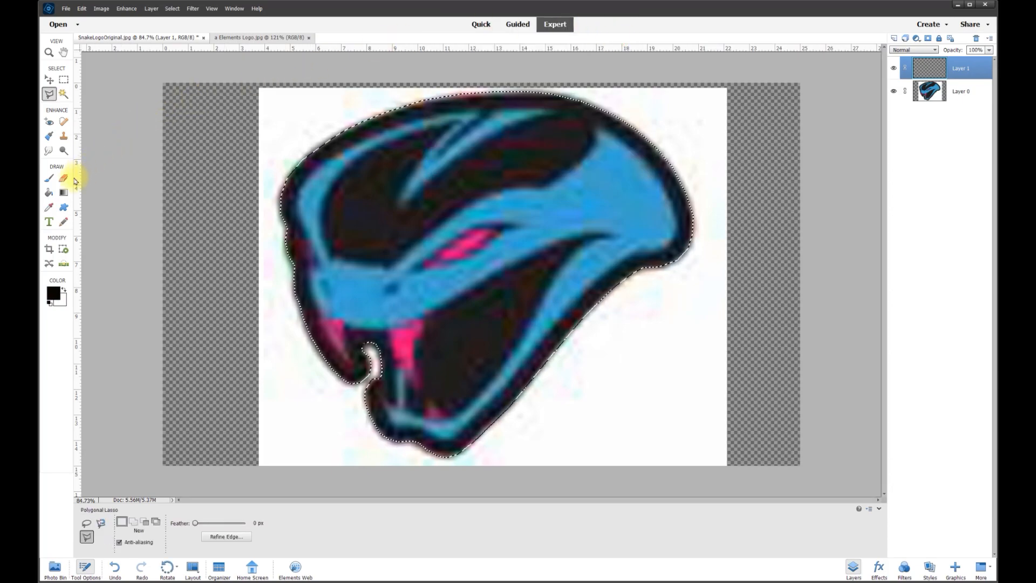
# Step: Fill the snake outline selection on Layer 1 with black using the Paint Bucket, and deselect it
pyautogui.click(49, 193)
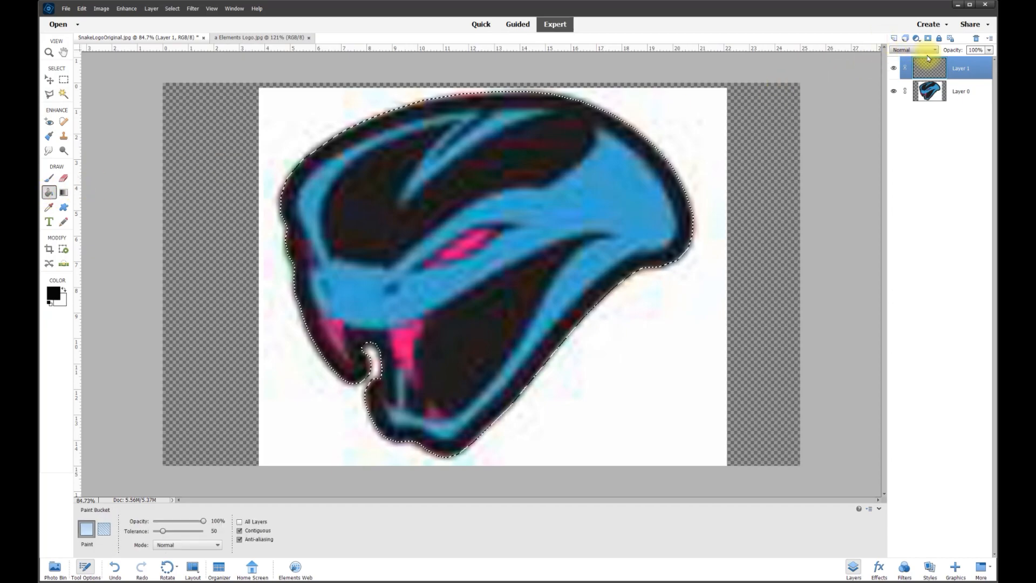
pyautogui.click(553, 217)
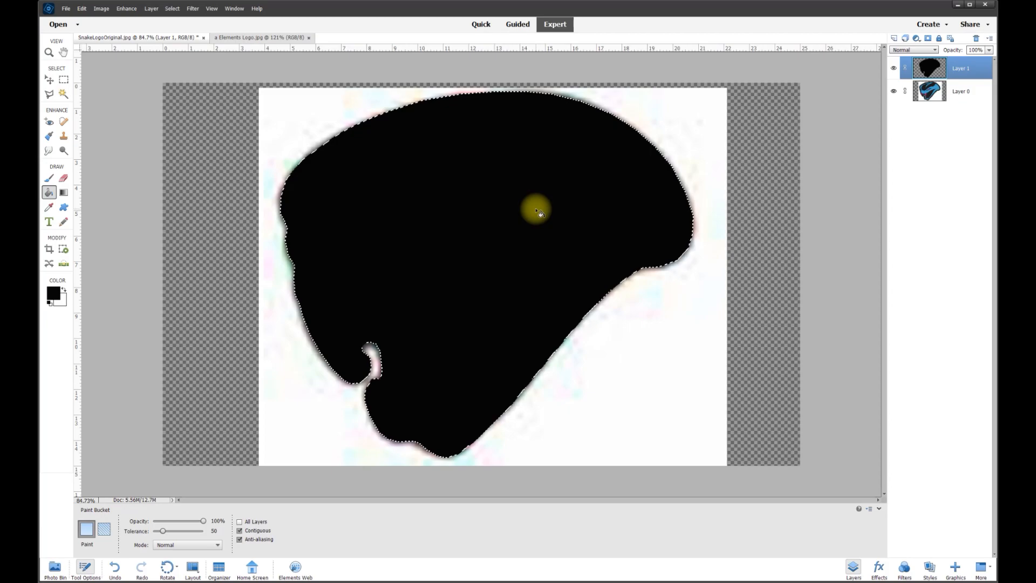
pyautogui.hotkey('ctrl', 'd')
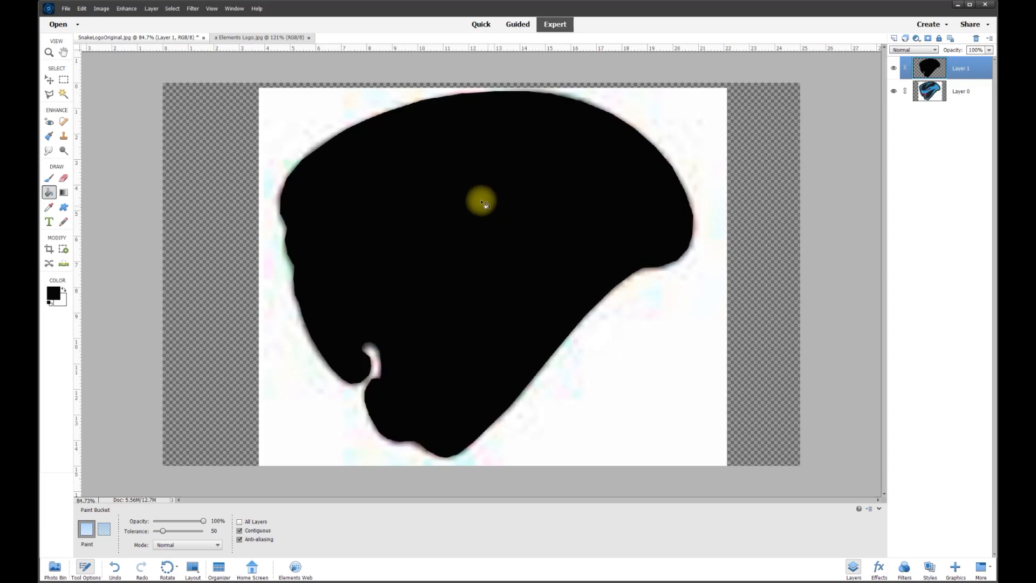
# Step: Move the black silhouette layer, Layer 1, beneath Layer 0 and keep Layer 0 visible
pyautogui.click(894, 91)
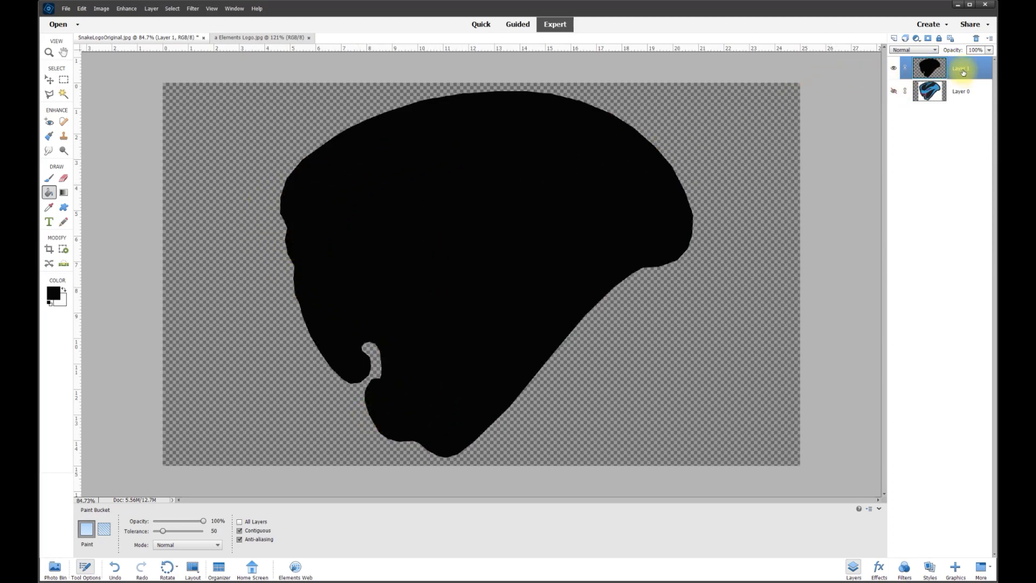
pyautogui.moveTo(964, 71); pyautogui.dragTo(964, 113)
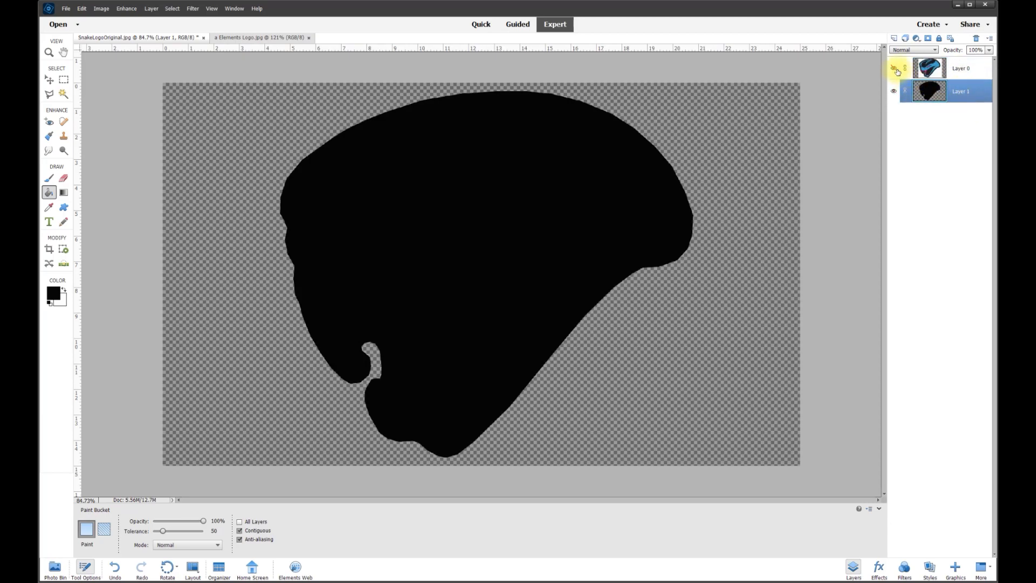
pyautogui.click(894, 69)
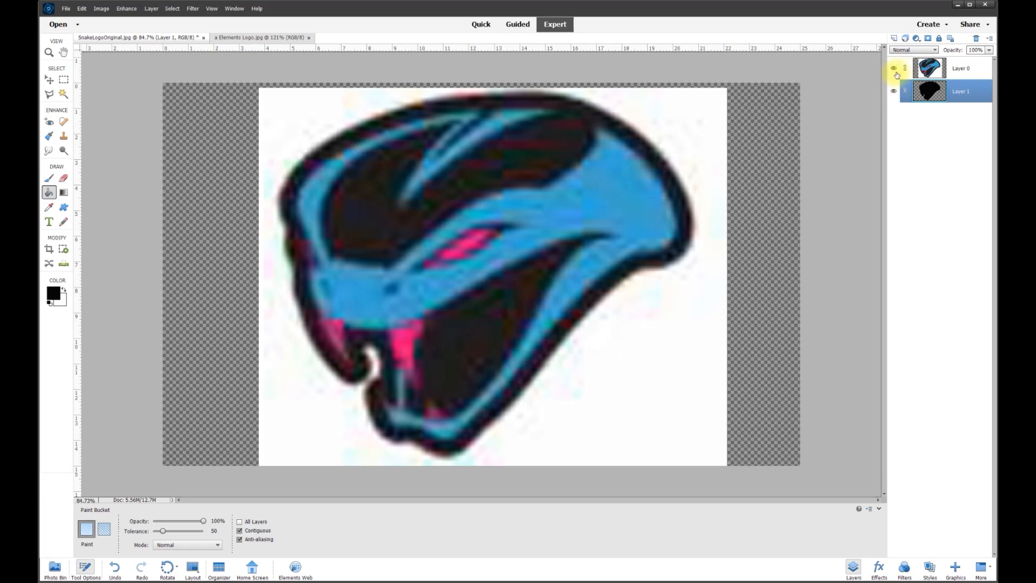
# Step: Toggle Layer 0's visibility to compare the original logo with the black silhouette
pyautogui.click(895, 69)
pyautogui.click(894, 69)
pyautogui.click(894, 69)
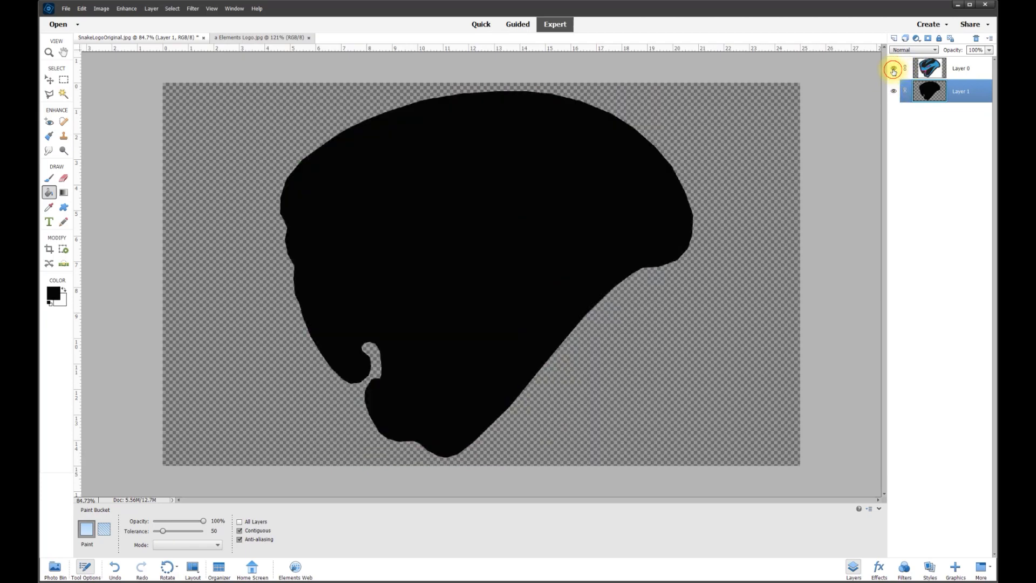
pyautogui.click(894, 69)
# Step: Add a new blank layer above Layer 0 and activate the Polygonal Lasso tool
pyautogui.click(930, 68)
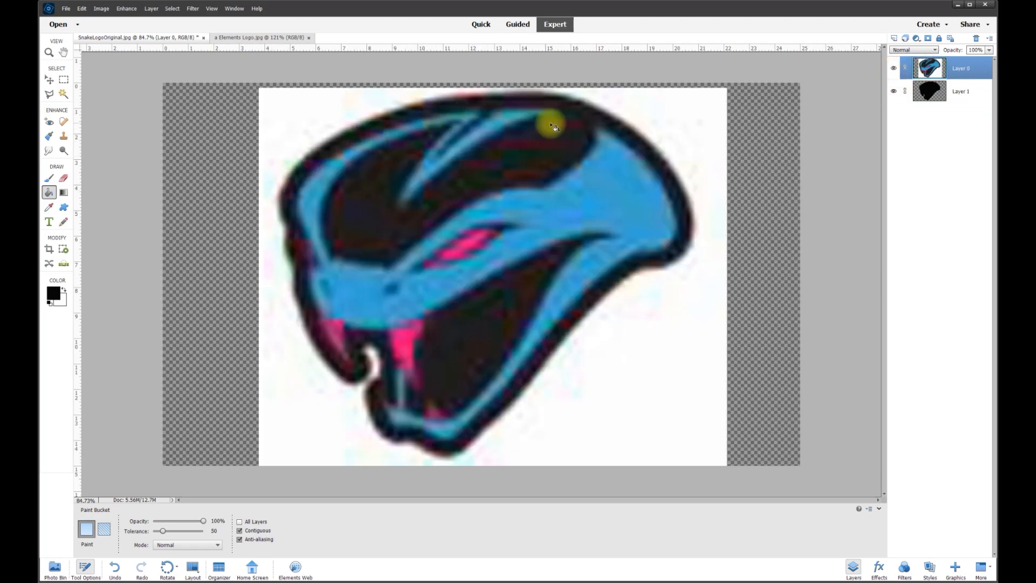
pyautogui.click(50, 95)
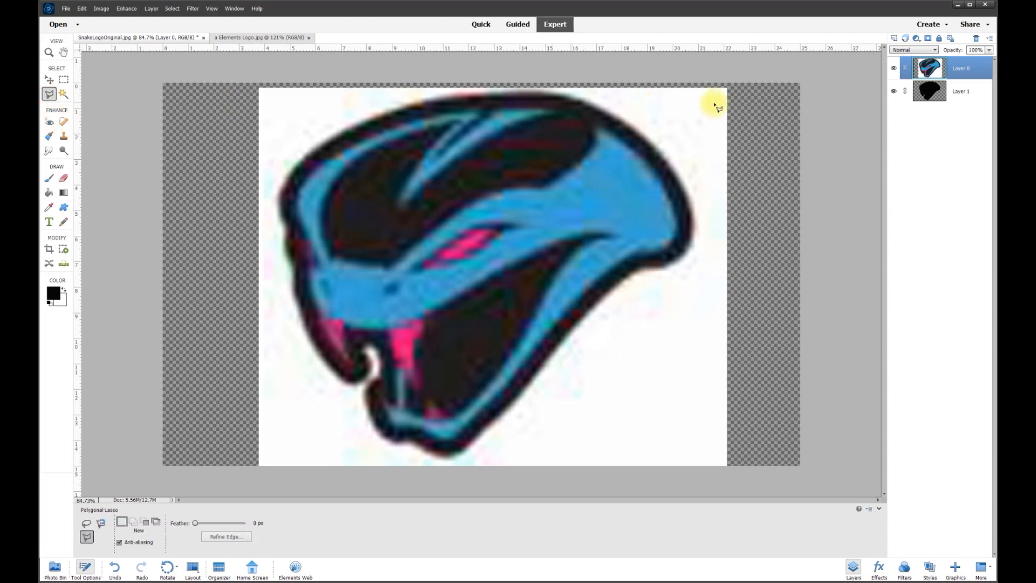
pyautogui.click(894, 39)
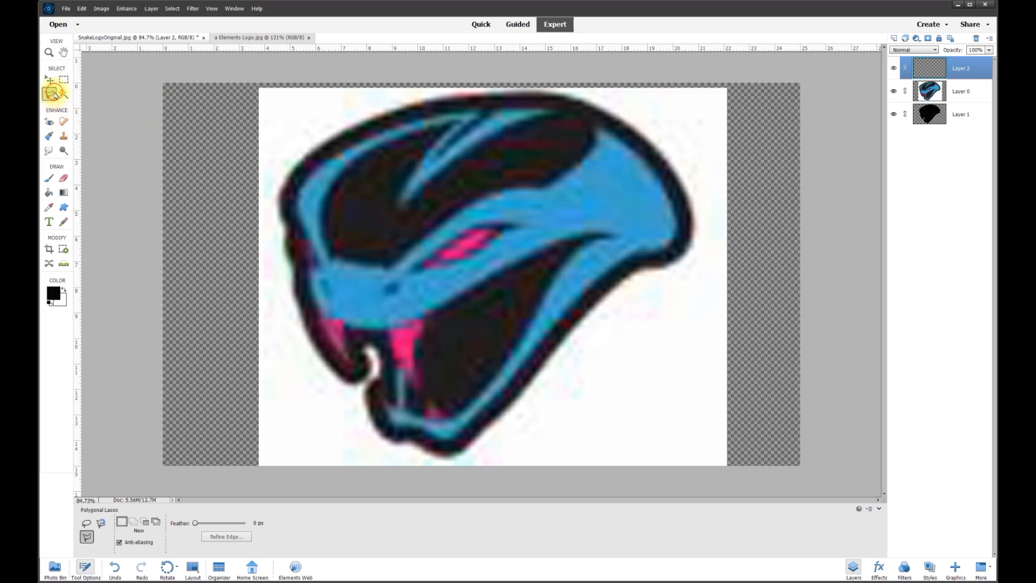
# Step: Trace the snake head's entire blue area, including the crest stripes and lower jaw, as one closed Polygonal Lasso selection
pyautogui.scroll(2, 317, 220)
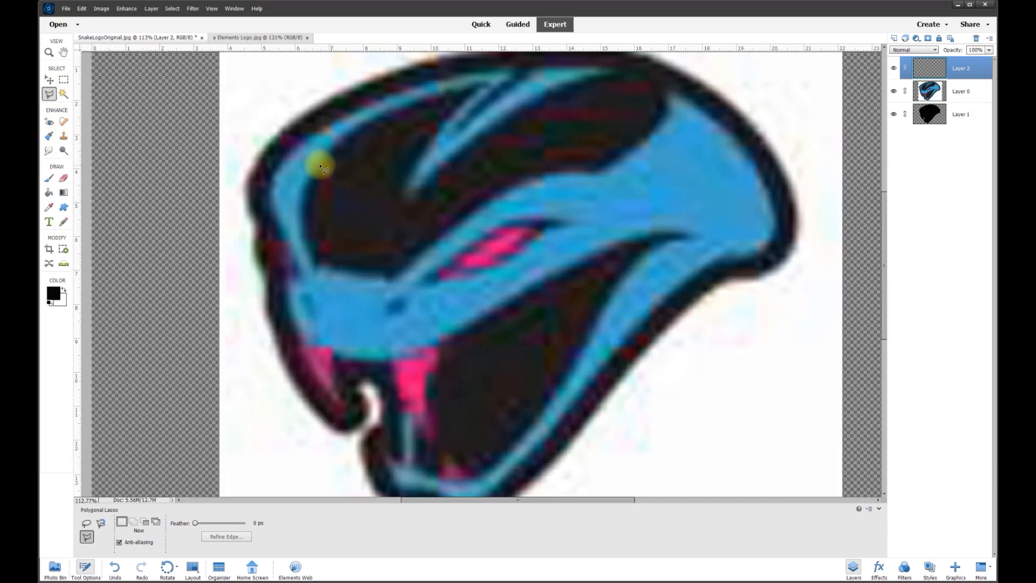
pyautogui.scroll(2, 320, 168)
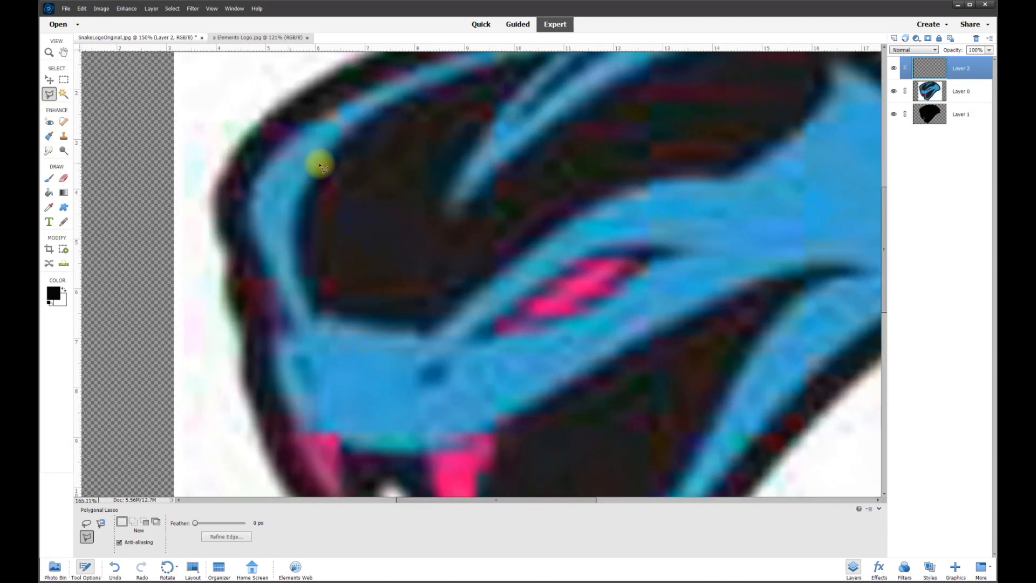
pyautogui.click(254, 185)
pyautogui.click(274, 155)
pyautogui.click(311, 119)
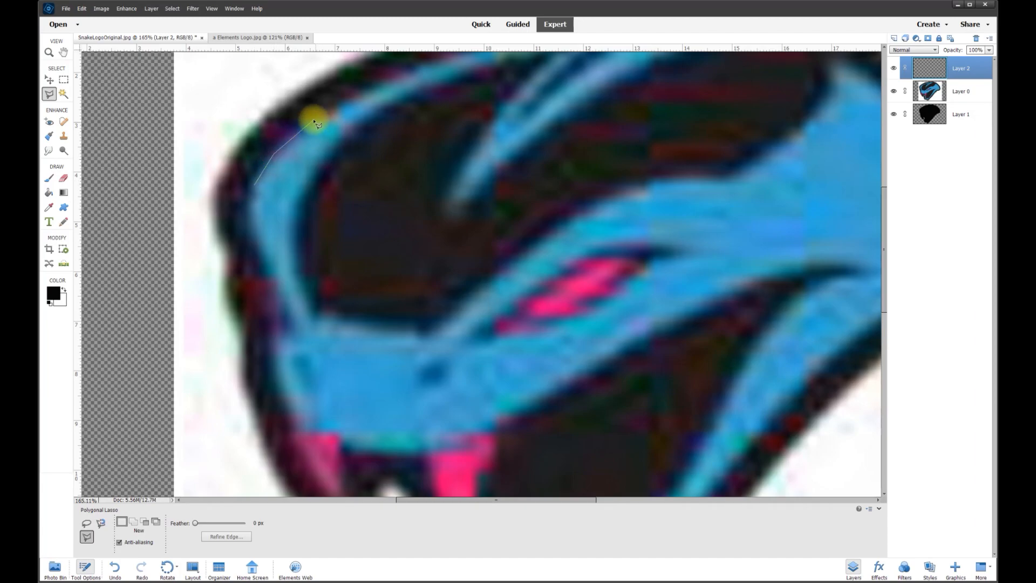
pyautogui.click(378, 85)
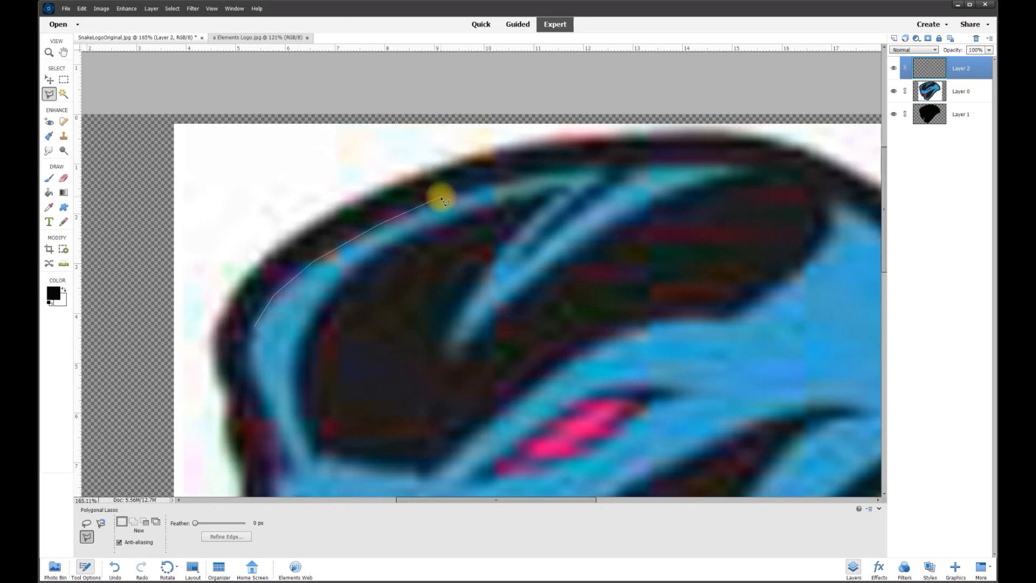
pyautogui.click(441, 199)
pyautogui.click(502, 180)
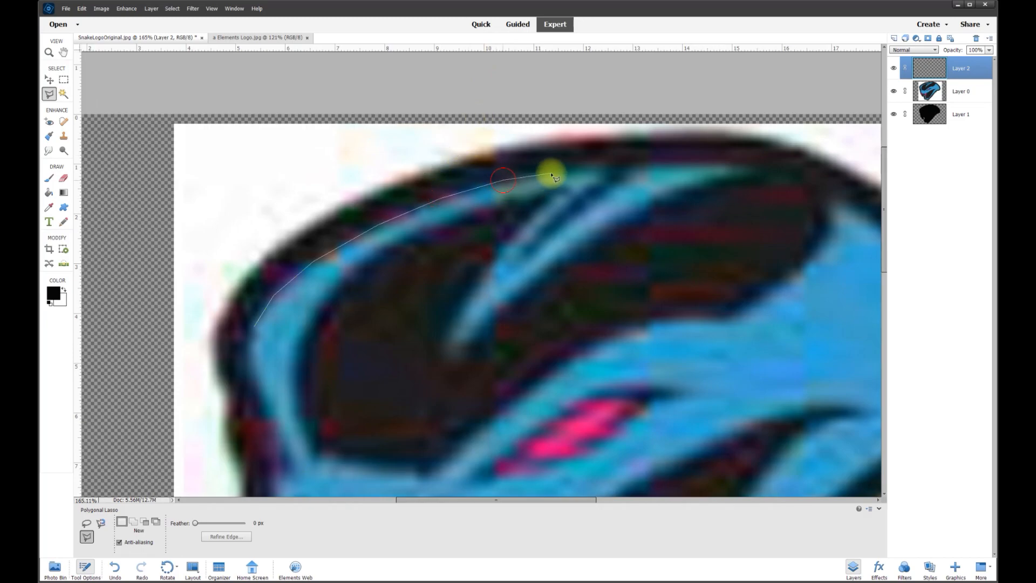
pyautogui.click(606, 167)
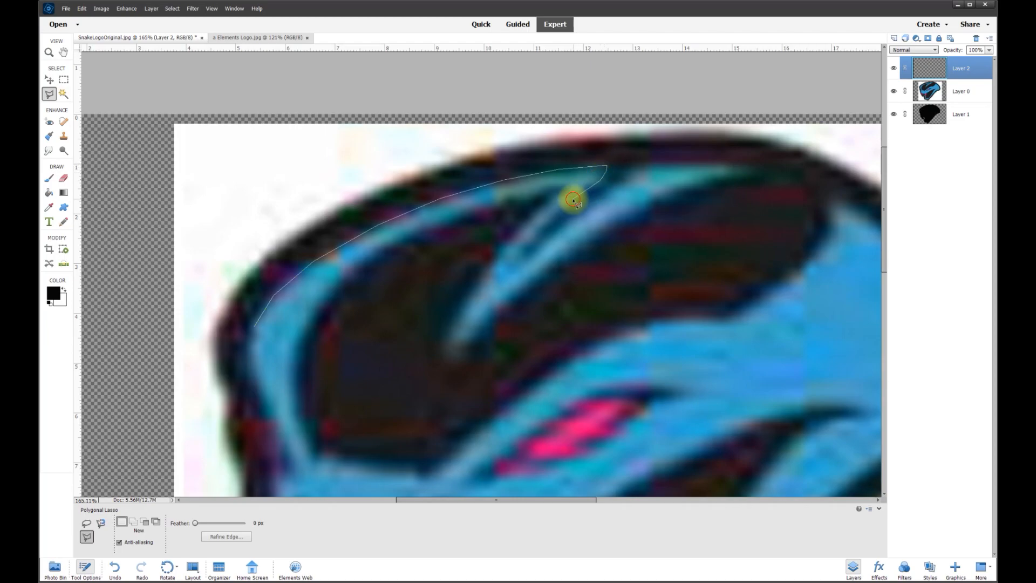
pyautogui.click(518, 262)
pyautogui.click(620, 174)
pyautogui.click(652, 164)
pyautogui.click(710, 162)
pyautogui.click(754, 166)
pyautogui.click(782, 171)
pyautogui.moveTo(782, 171); pyautogui.dragTo(584, 172)
pyautogui.click(599, 179)
pyautogui.click(574, 182)
pyautogui.click(485, 188)
pyautogui.click(341, 277)
pyautogui.click(295, 315)
pyautogui.click(253, 359)
pyautogui.click(281, 273)
pyautogui.click(359, 190)
pyautogui.click(201, 240)
pyautogui.click(113, 323)
pyautogui.moveTo(111, 323); pyautogui.dragTo(462, 324)
pyautogui.click(448, 390)
pyautogui.click(579, 340)
pyautogui.click(660, 282)
pyautogui.click(464, 198)
pyautogui.click(551, 190)
pyautogui.click(624, 141)
pyautogui.click(644, 168)
pyautogui.click(724, 216)
pyautogui.click(790, 297)
pyautogui.click(812, 370)
pyautogui.click(794, 409)
pyautogui.click(770, 417)
pyautogui.click(706, 236)
pyautogui.click(623, 308)
pyautogui.click(549, 283)
pyautogui.click(488, 362)
pyautogui.click(432, 423)
pyautogui.click(380, 475)
pyautogui.click(341, 476)
pyautogui.click(312, 453)
pyautogui.click(256, 449)
pyautogui.click(232, 387)
pyautogui.click(262, 411)
pyautogui.click(262, 334)
pyautogui.click(284, 362)
pyautogui.click(280, 409)
pyautogui.click(370, 430)
pyautogui.click(462, 350)
pyautogui.click(524, 250)
pyautogui.click(609, 111)
pyautogui.click(690, 82)
pyautogui.click(626, 78)
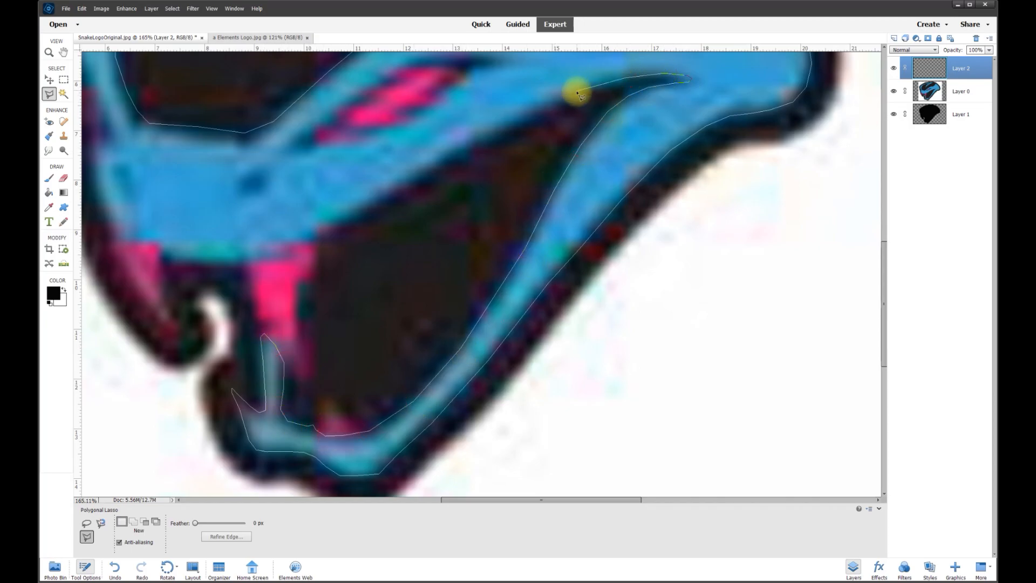
pyautogui.click(578, 92)
pyautogui.click(468, 147)
pyautogui.click(389, 190)
pyautogui.hscroll(-5, 321, 231)
pyautogui.click(503, 260)
pyautogui.click(428, 255)
pyautogui.click(378, 237)
pyautogui.scroll(4, 365, 195)
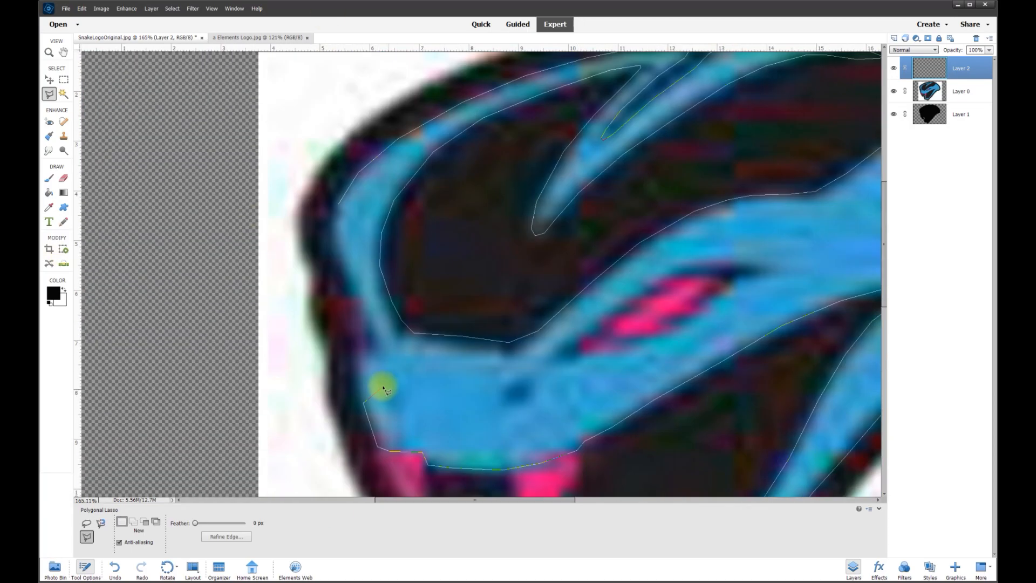
pyautogui.click(359, 352)
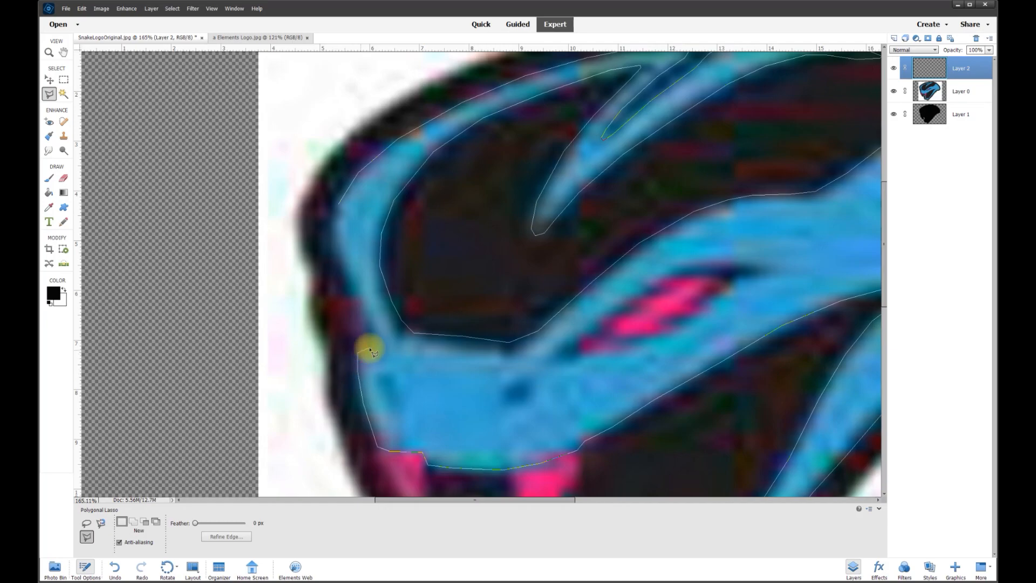
pyautogui.click(341, 267)
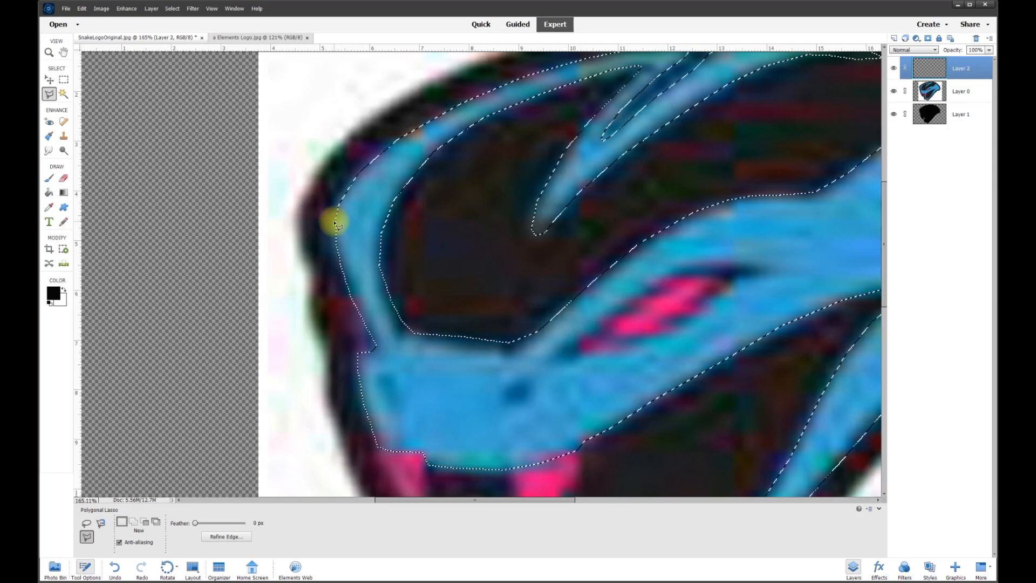
# Step: Sample the logo's blue as the foreground color and shift it to a brighter, more saturated blue
pyautogui.scroll(-2, 810, 293)
pyautogui.scroll(-2, 790, 289)
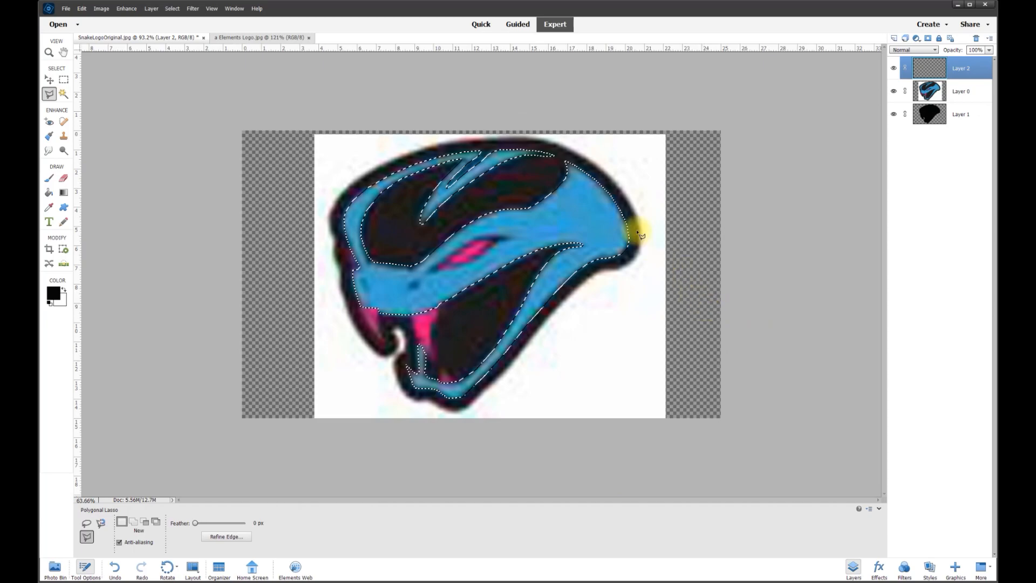
pyautogui.scroll(1, 469, 228)
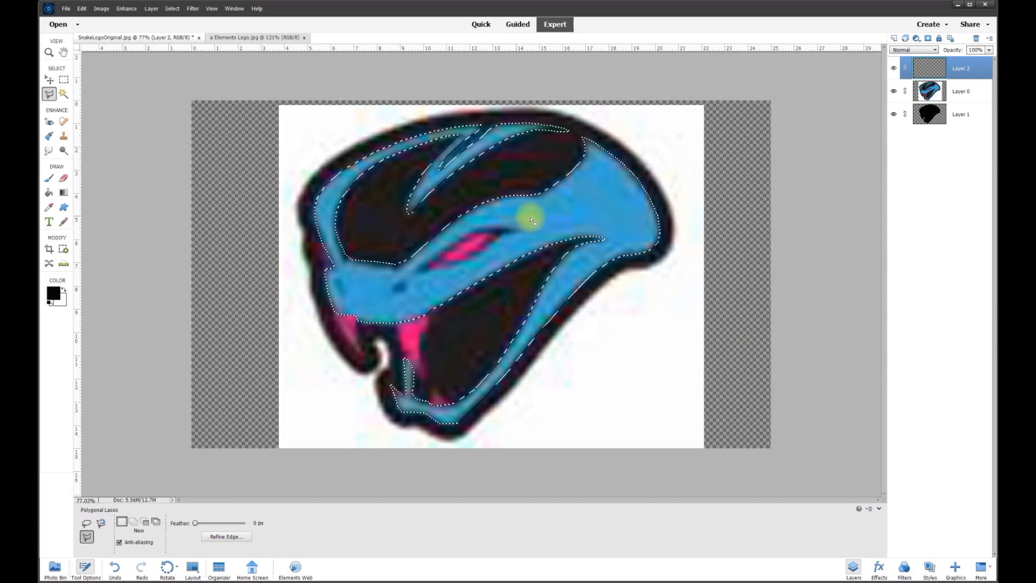
pyautogui.click(55, 294)
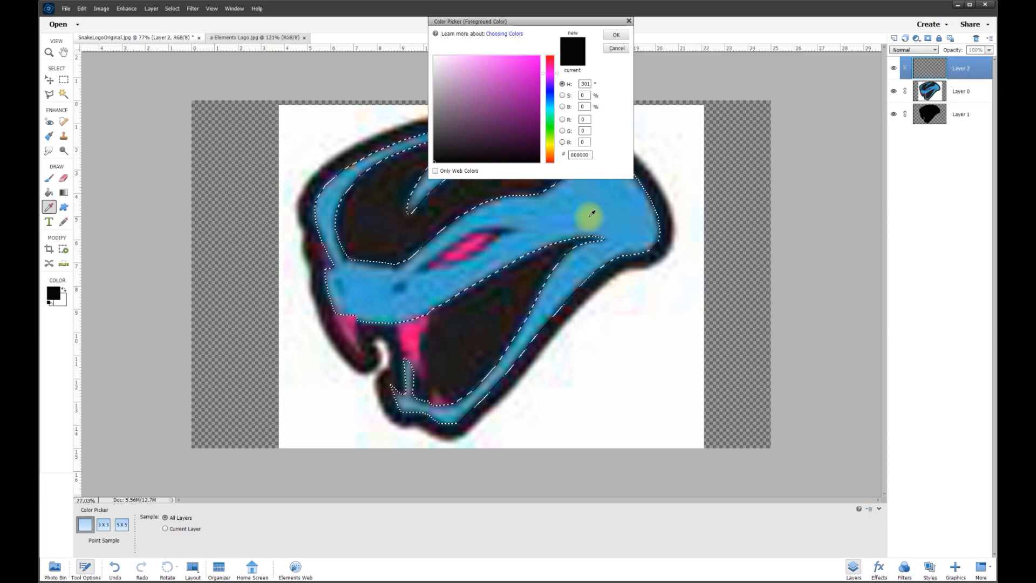
pyautogui.click(375, 292)
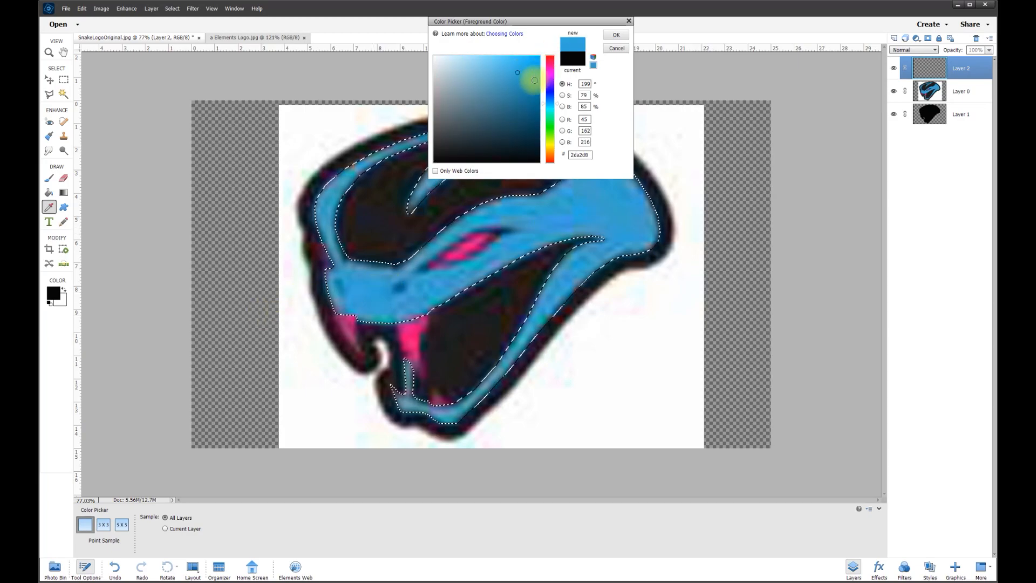
pyautogui.moveTo(544, 106); pyautogui.dragTo(543, 102)
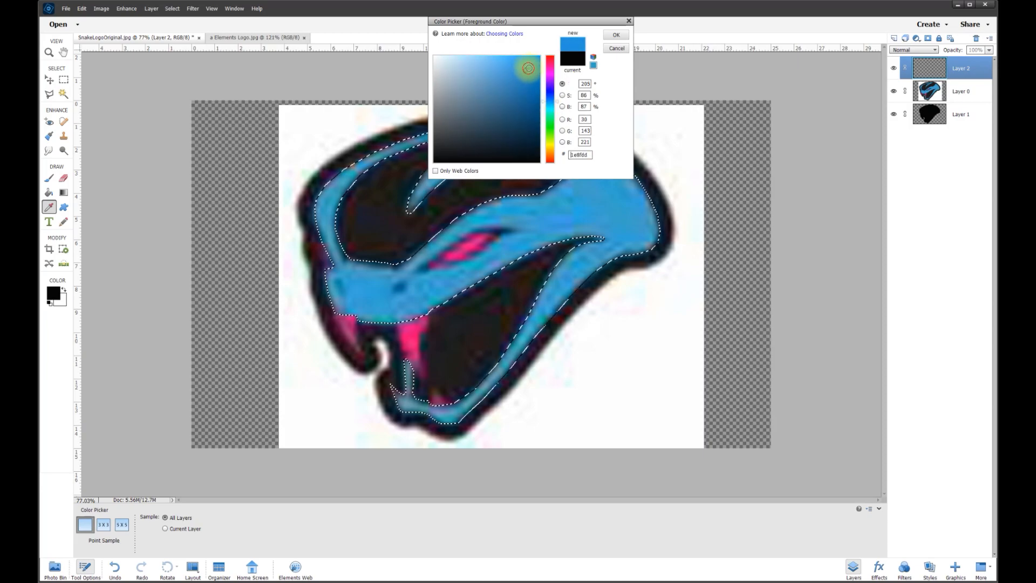
pyautogui.moveTo(529, 67); pyautogui.dragTo(529, 67)
pyautogui.click(613, 36)
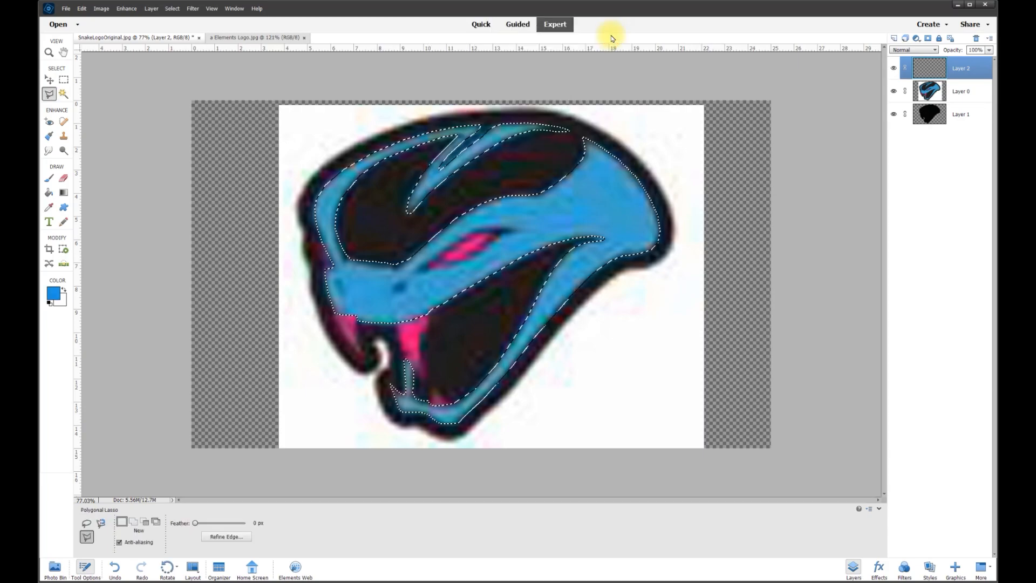
# Step: Fill the traced selection on Layer 2 with the blue foreground color using the Paint Bucket, and deselect it
pyautogui.click(49, 192)
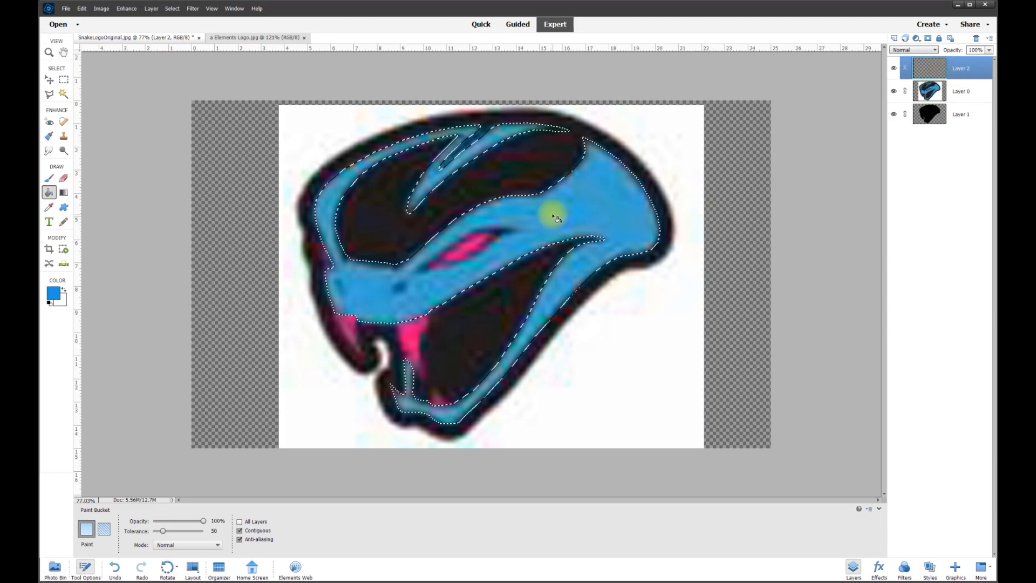
pyautogui.hotkey('ctrl', 'd')
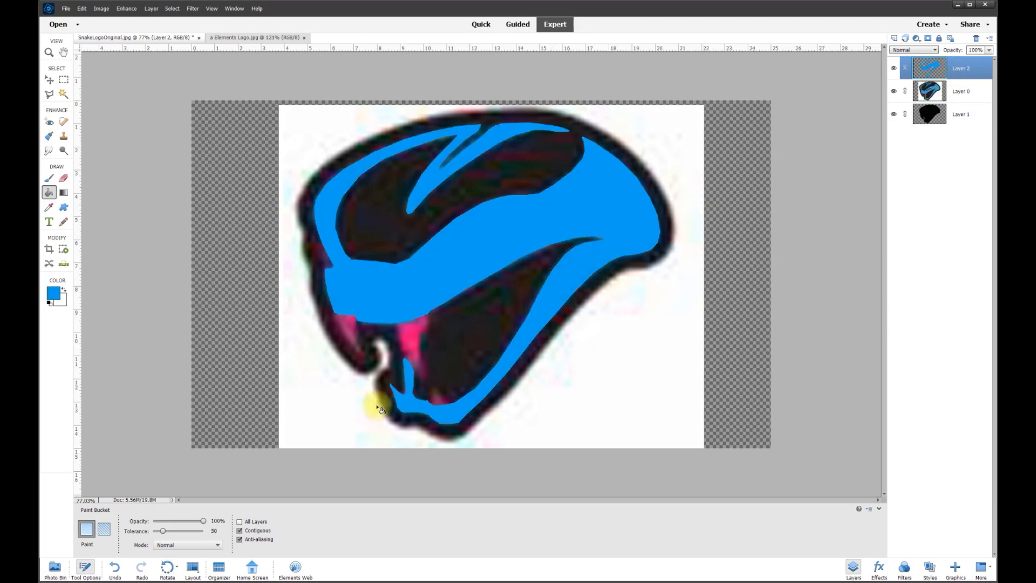
# Step: Toggle Layer 2's visibility to compare the blue fill with the original logo, leaving the layer visible
pyautogui.click(894, 68)
pyautogui.click(894, 69)
pyautogui.click(894, 69)
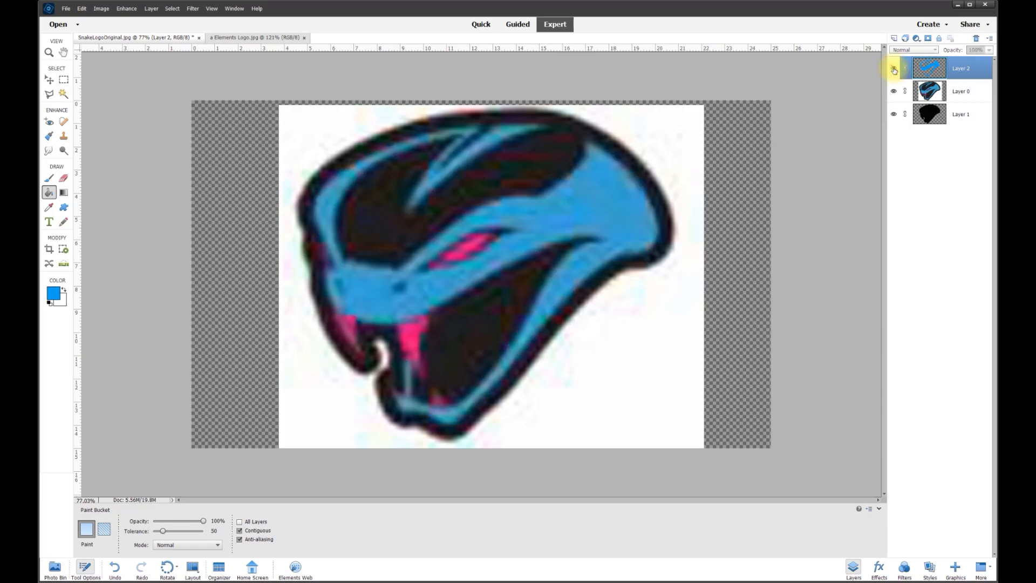
pyautogui.click(894, 68)
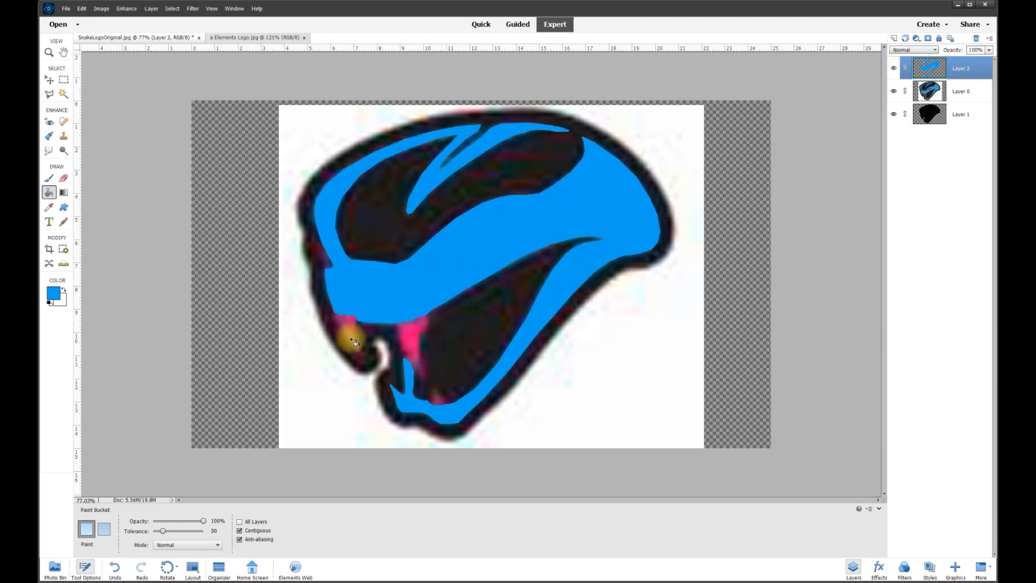
pyautogui.click(894, 68)
pyautogui.click(893, 69)
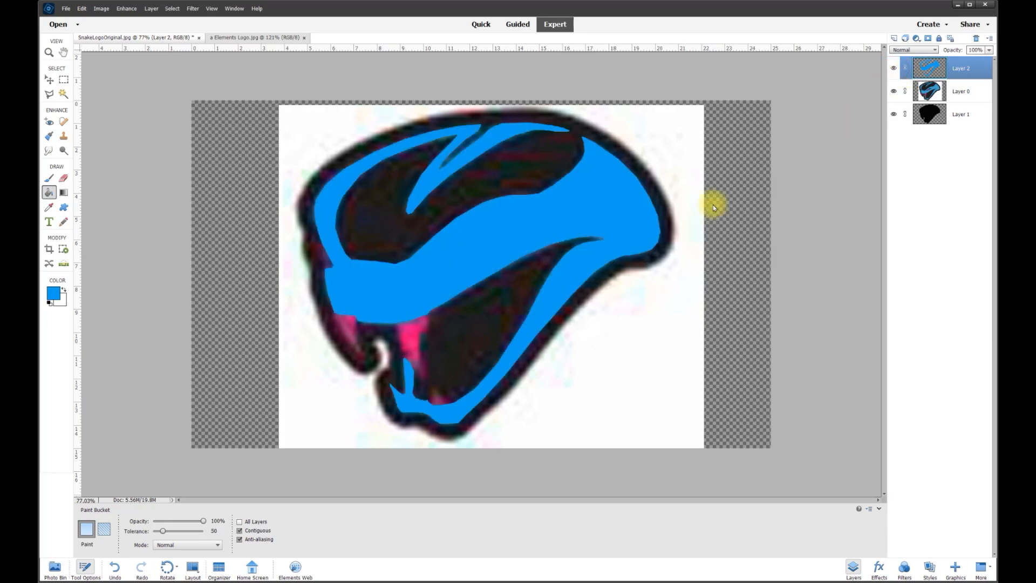
# Step: Set Layer 2's opacity to 50% and toggle its visibility to check the original eye beneath the blue fill
pyautogui.click(48, 81)
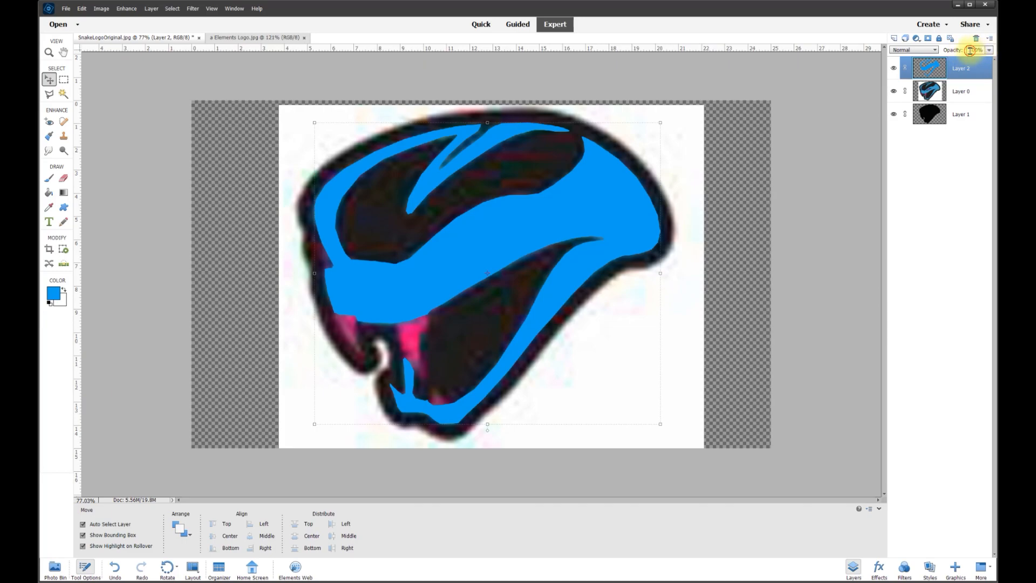
pyautogui.write('50')
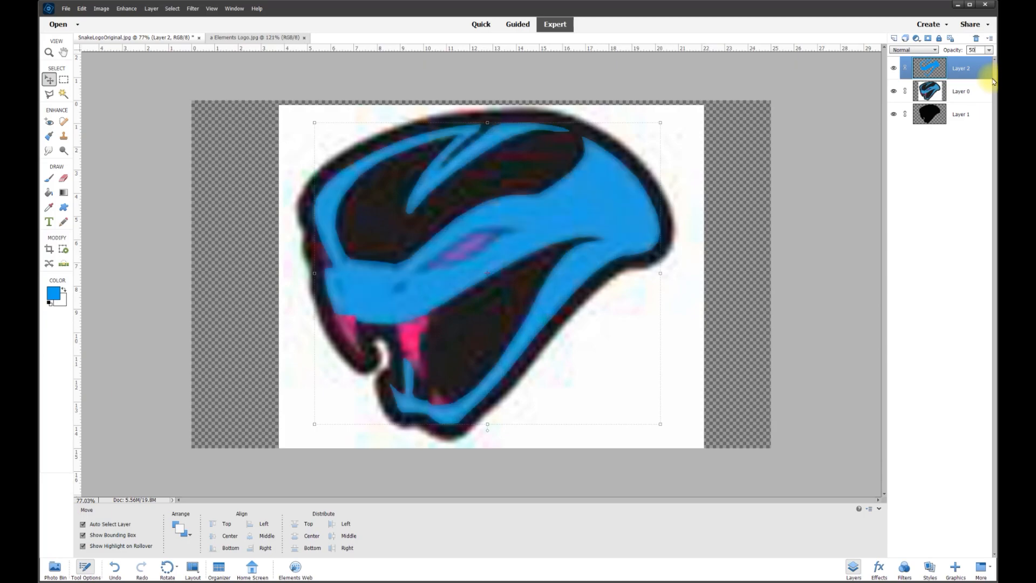
pyautogui.click(894, 68)
pyautogui.click(894, 68)
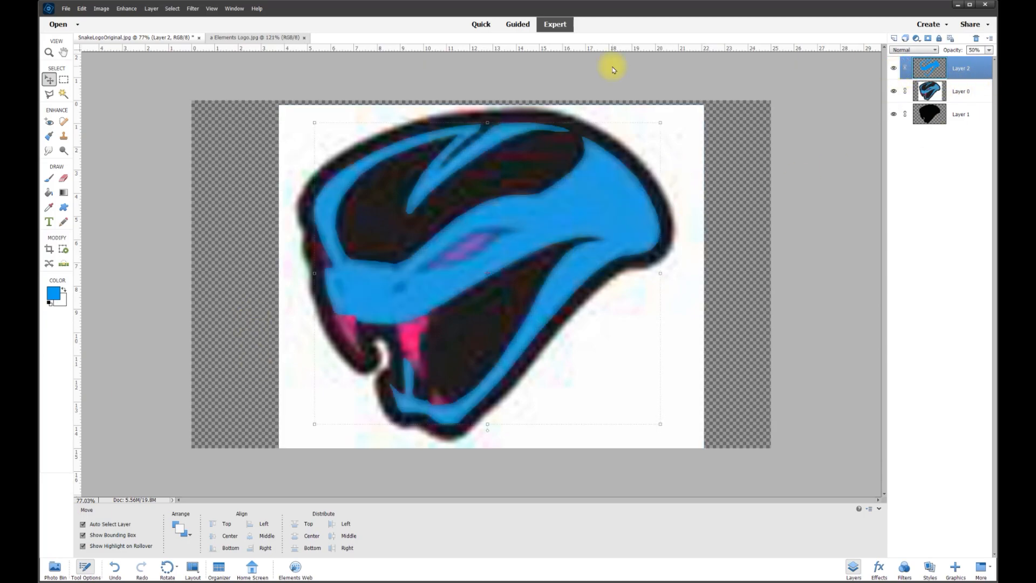
# Step: Trace the eye shape with the Polygonal Lasso, delete that area from the blue fill on Layer 2, and deselect it
pyautogui.click(51, 95)
pyautogui.scroll(3, 426, 212)
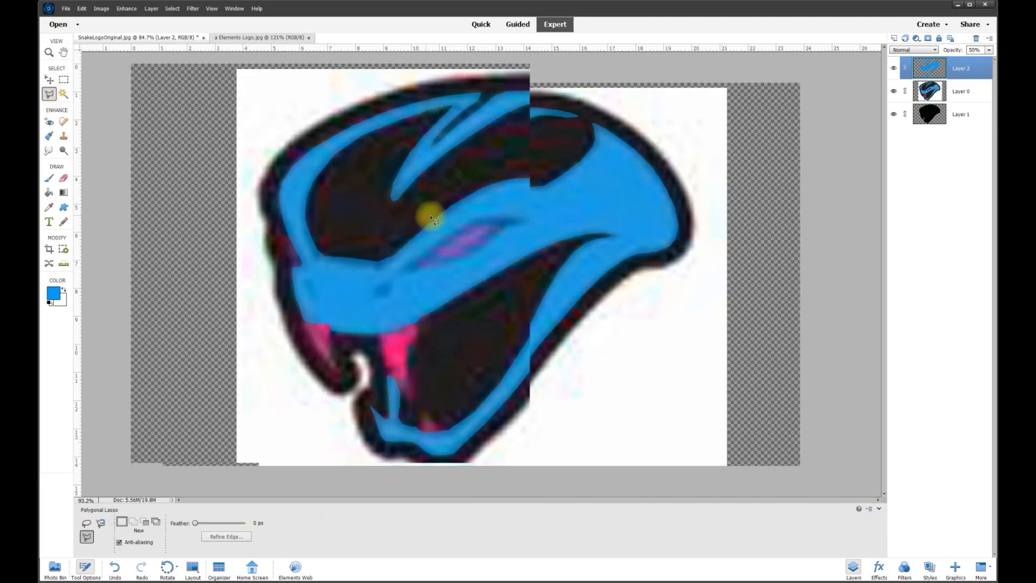
pyautogui.scroll(1, 496, 232)
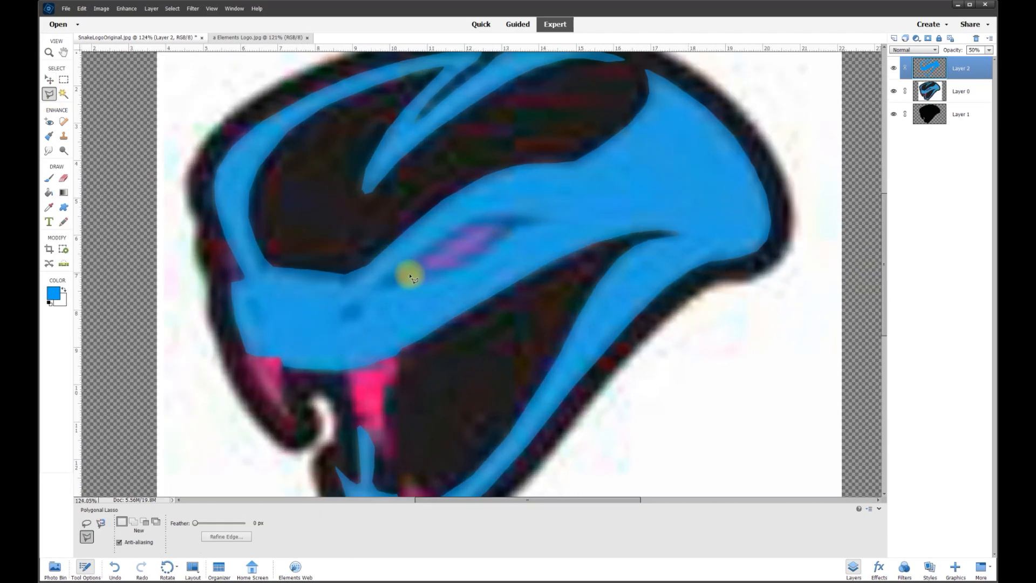
pyautogui.click(394, 277)
pyautogui.click(418, 260)
pyautogui.click(458, 226)
pyautogui.click(492, 217)
pyautogui.click(535, 219)
pyautogui.click(507, 229)
pyautogui.click(483, 254)
pyautogui.click(443, 271)
pyautogui.click(398, 279)
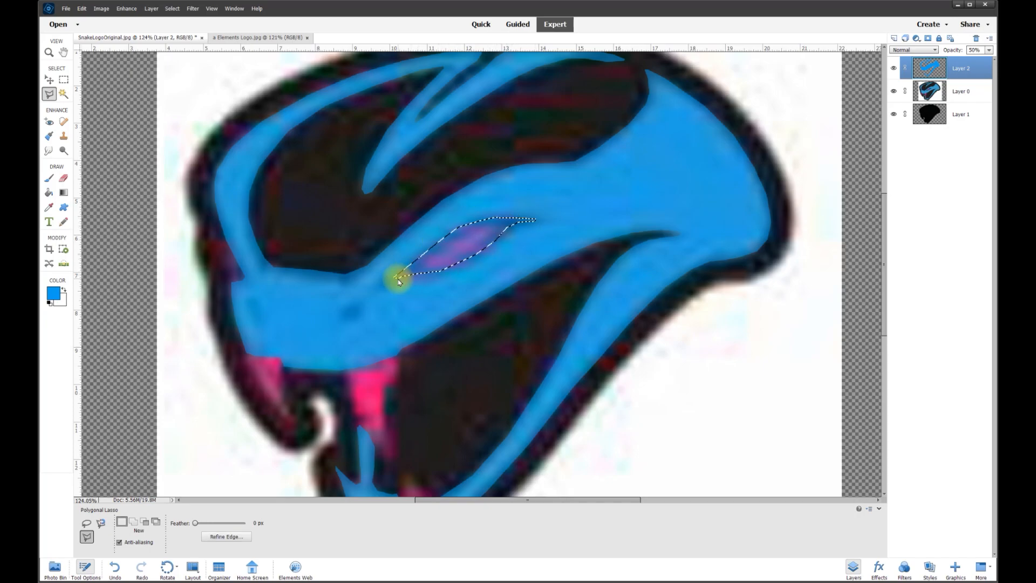
pyautogui.press('Delete')
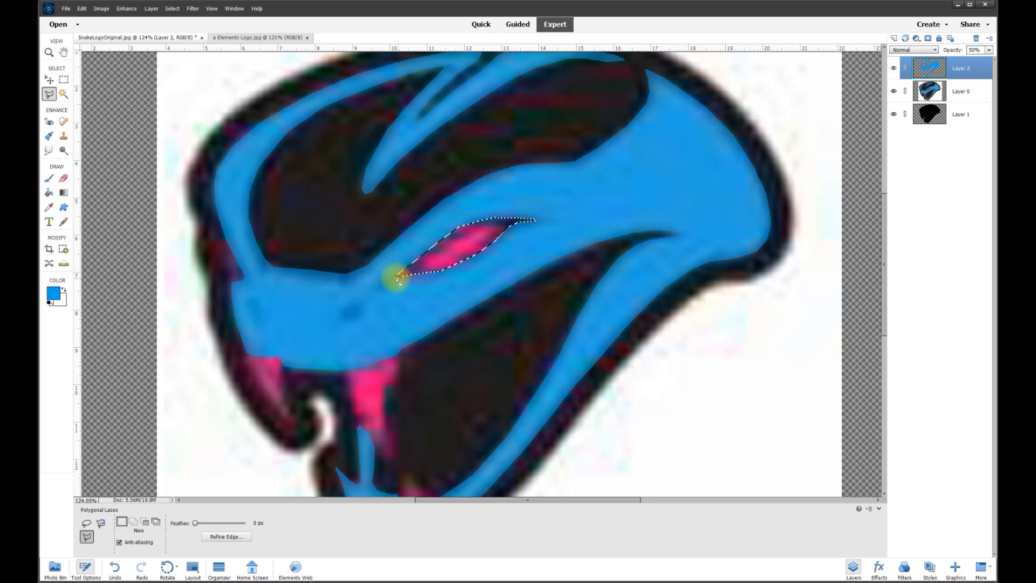
pyautogui.hotkey('ctrl', 'd')
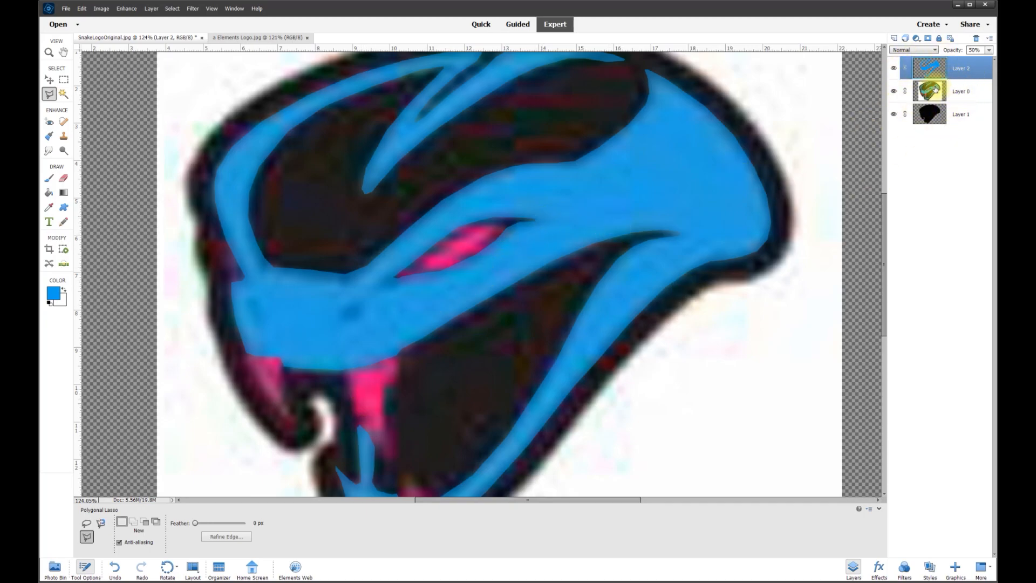
# Step: Add a new blank layer directly above Layer 0
pyautogui.click(965, 94)
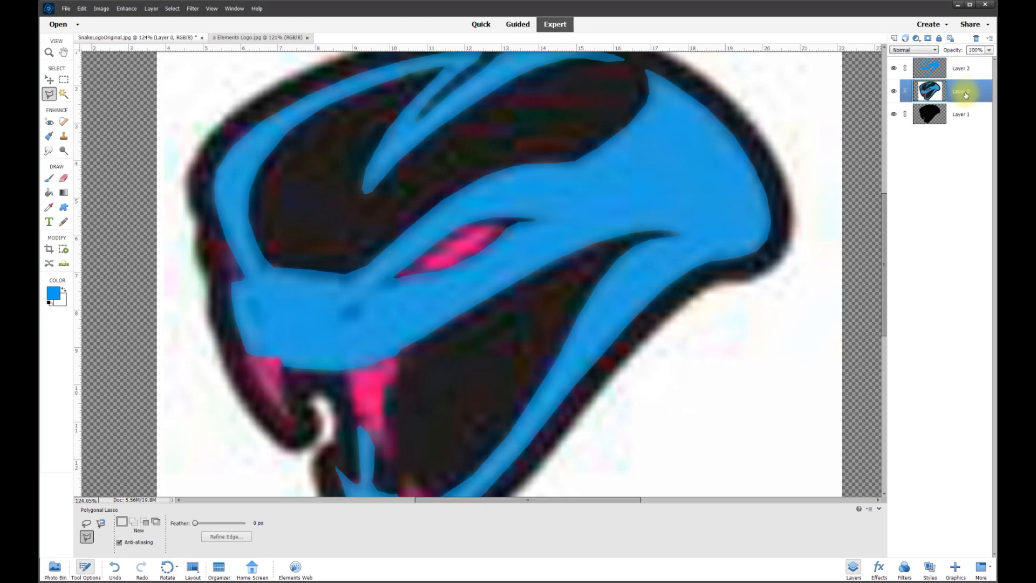
pyautogui.click(895, 40)
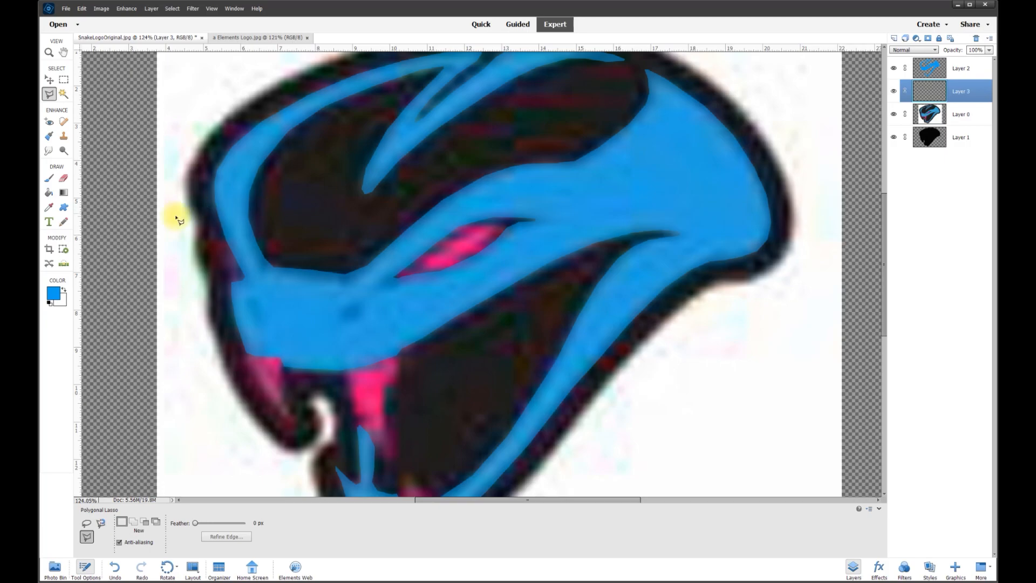
# Step: Set the foreground color to a brighter, more saturated version of the fang's pink and activate the Polygonal Lasso
pyautogui.click(49, 208)
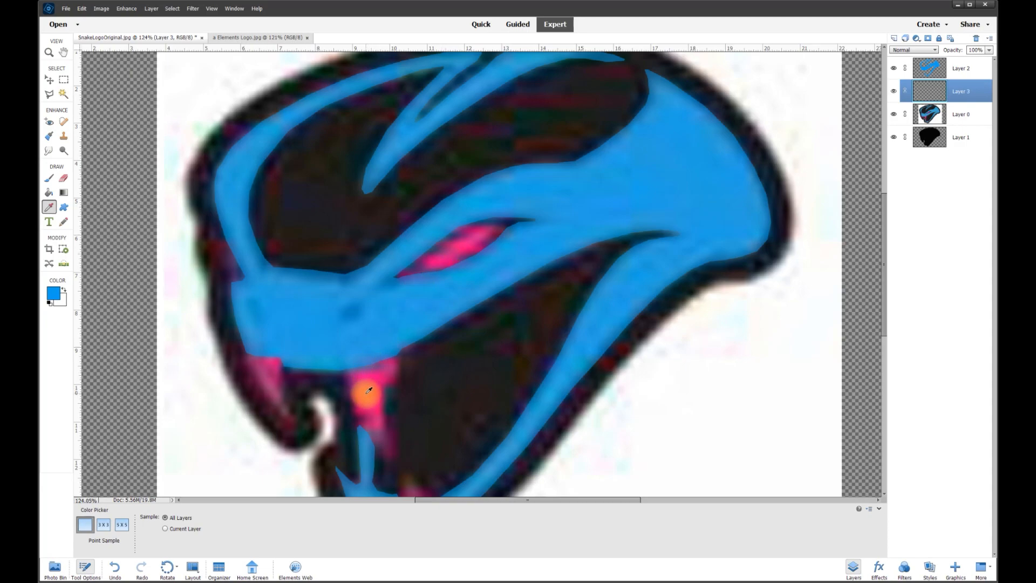
pyautogui.click(54, 293)
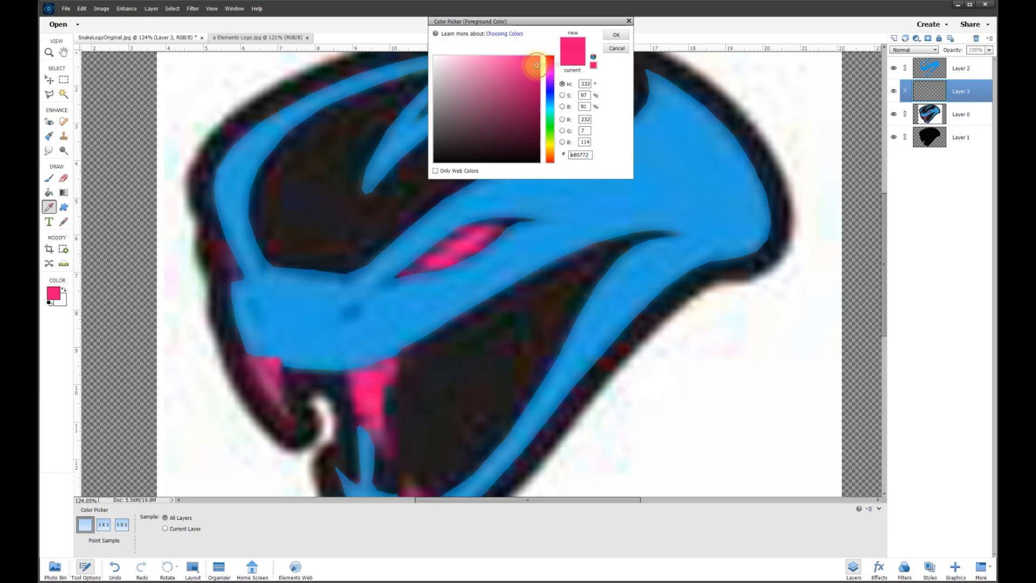
pyautogui.click(540, 55)
pyautogui.click(615, 34)
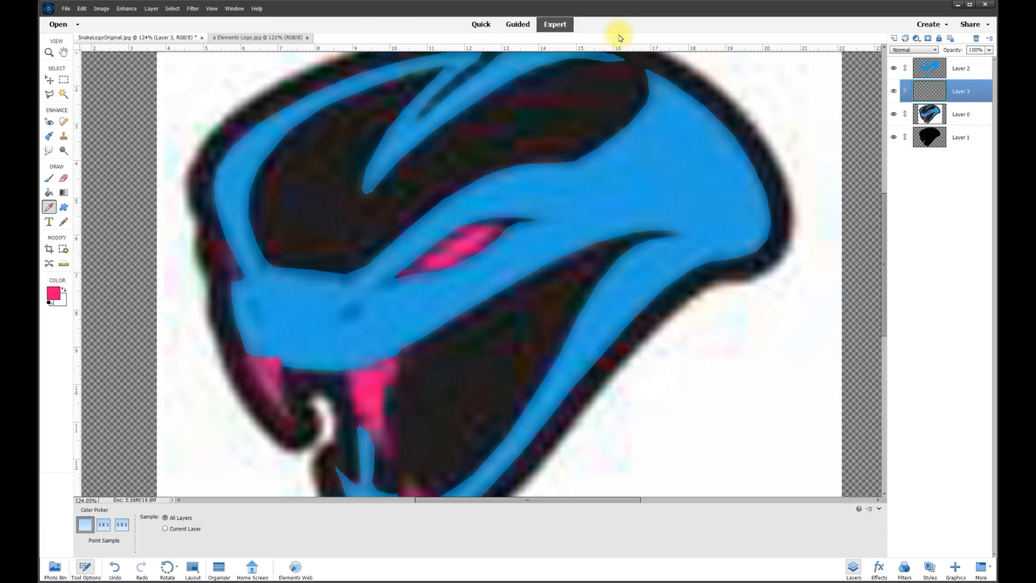
pyautogui.press('l')
pyautogui.scroll(-1, 160, 255)
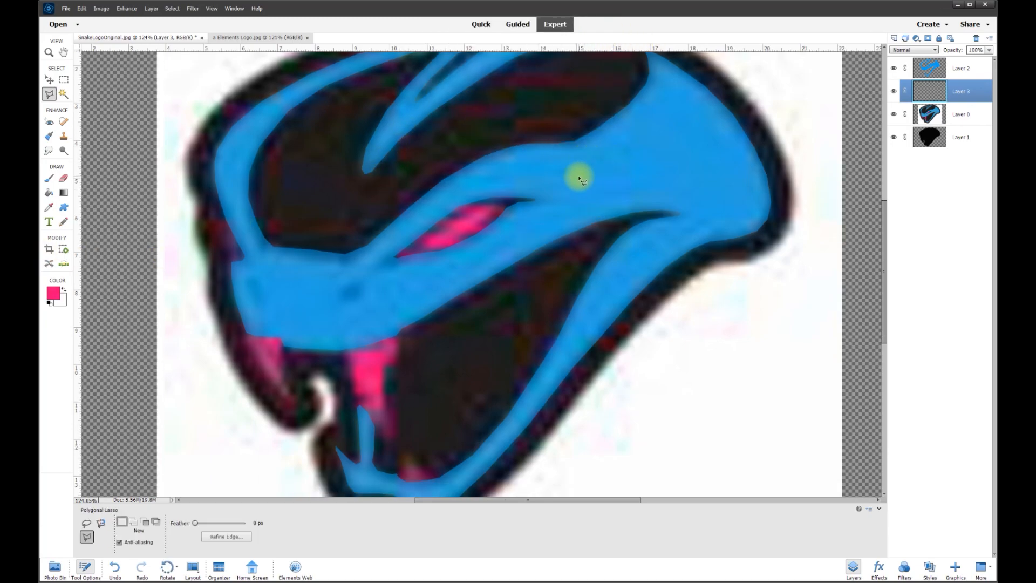
# Step: Trace around the large eye with the Polygonal Lasso, fill it with pink on Layer 3, and deselect it
pyautogui.click(394, 257)
pyautogui.click(428, 219)
pyautogui.click(476, 193)
pyautogui.click(521, 190)
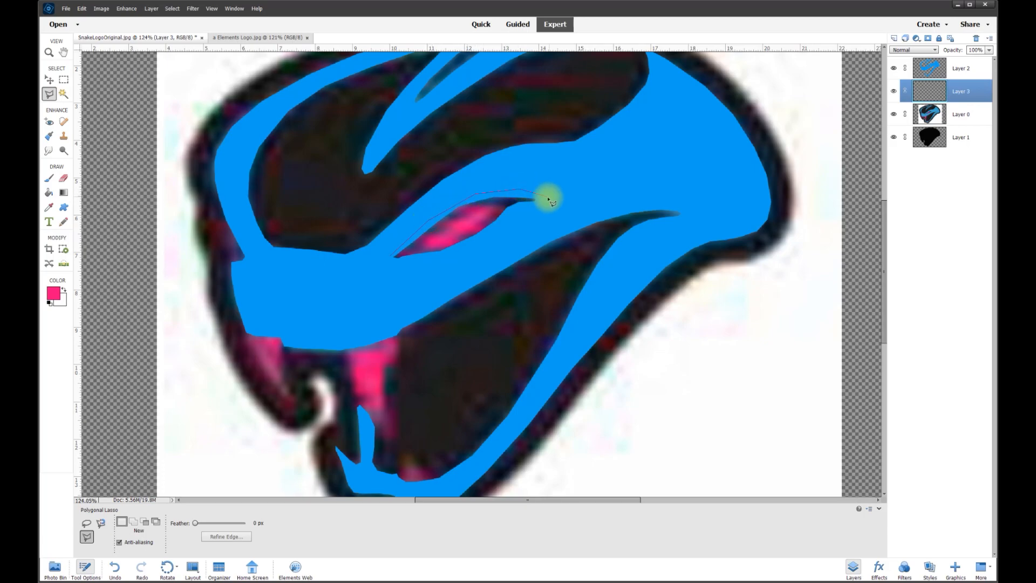
pyautogui.click(545, 199)
pyautogui.click(486, 239)
pyautogui.doubleClick(390, 263)
pyautogui.click(49, 193)
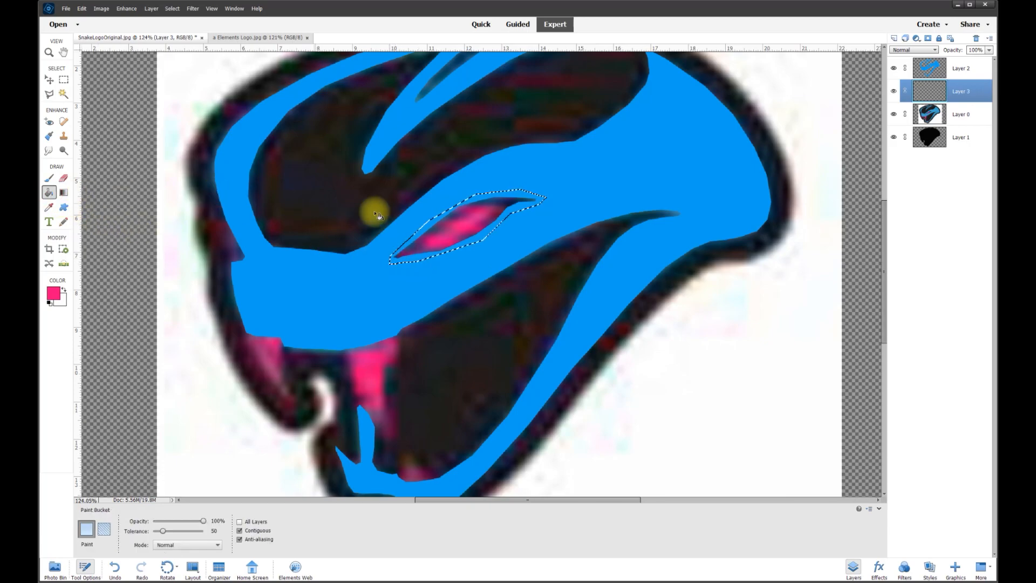
pyautogui.click(453, 233)
pyautogui.click(475, 206)
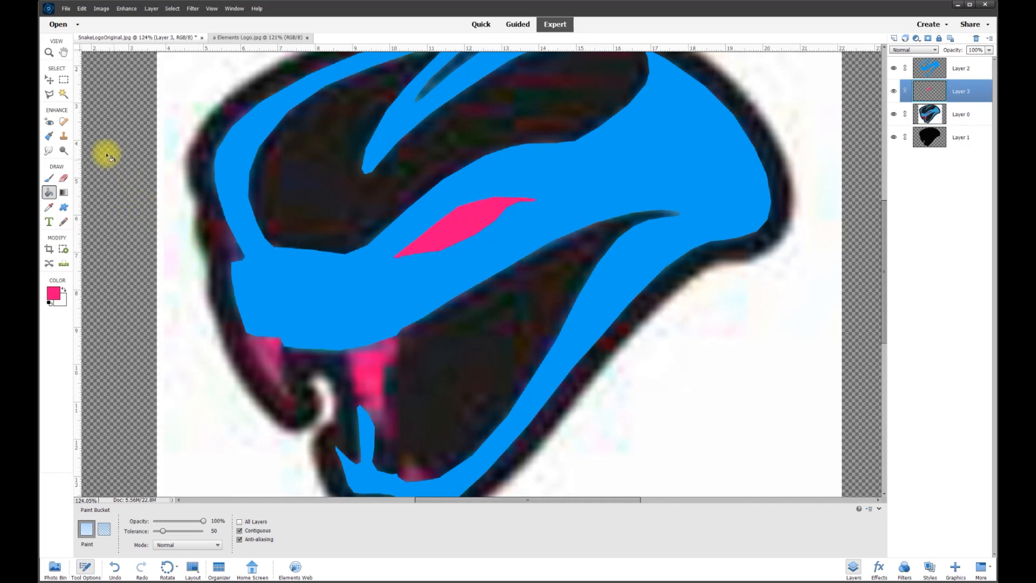
# Step: Trace the small eye at the snake's front edge with the Polygonal Lasso and fill it with pink
pyautogui.click(49, 95)
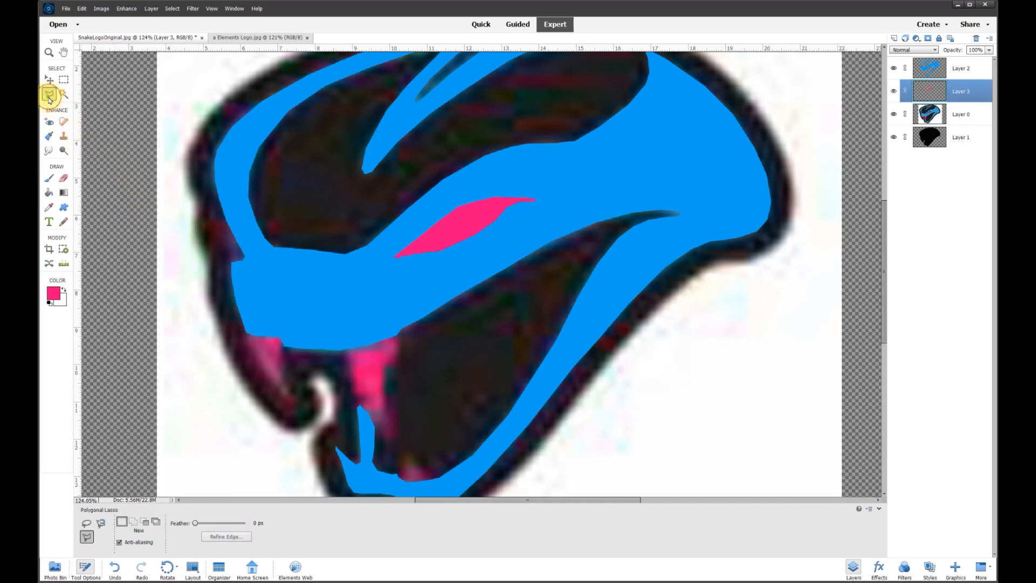
pyautogui.click(244, 258)
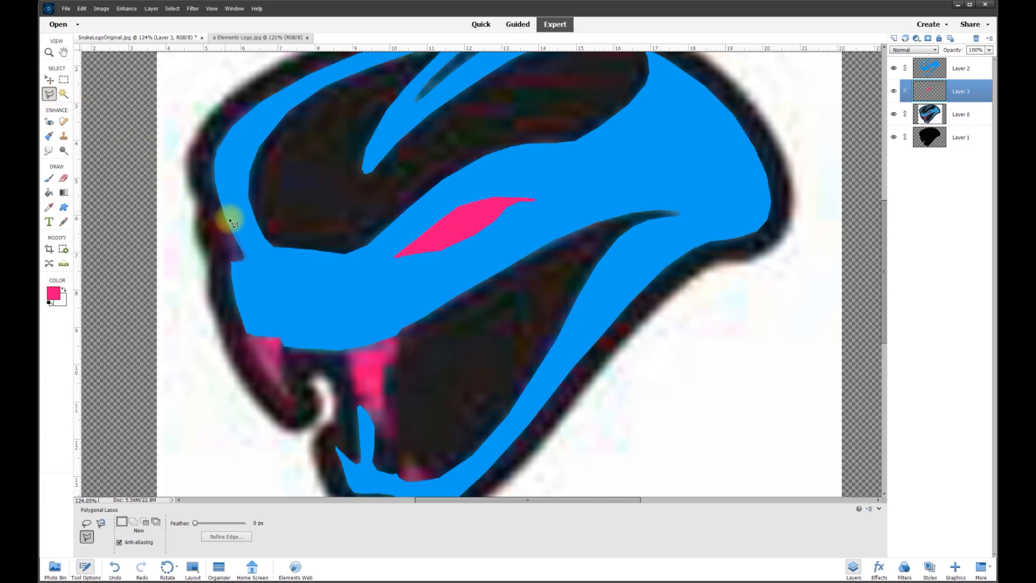
pyautogui.click(208, 205)
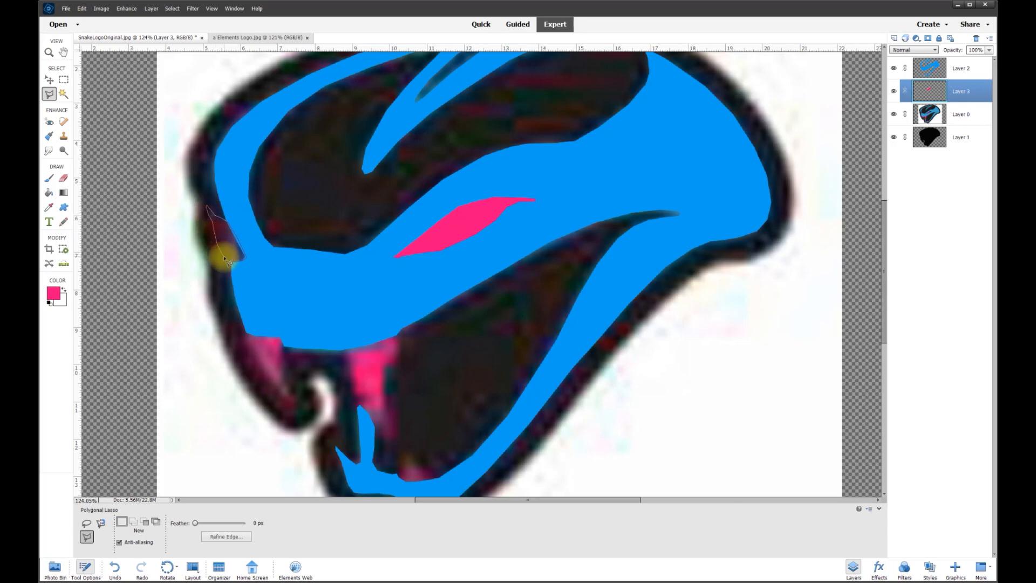
pyautogui.doubleClick(227, 260)
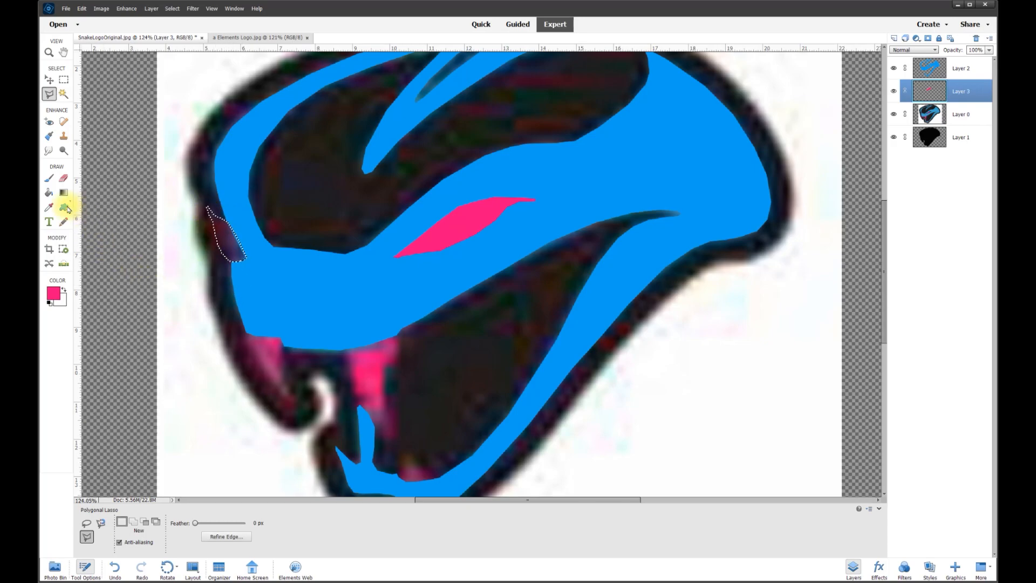
pyautogui.click(49, 192)
pyautogui.click(221, 235)
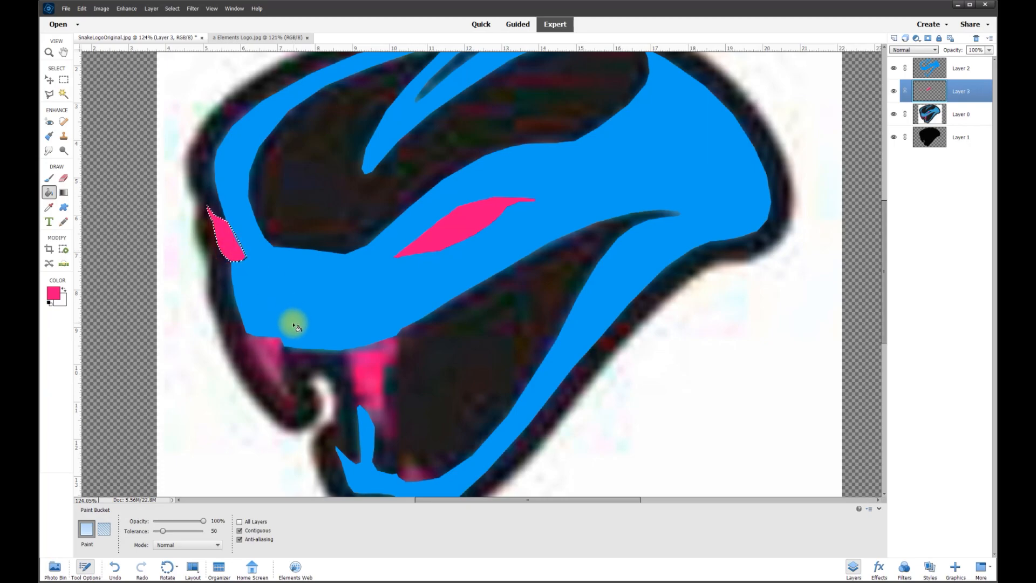
# Step: Trace the front fang below the small eye with the Polygonal Lasso and fill it with pink on Layer 3
pyautogui.moveTo(886, 276); pyautogui.dragTo(884, 292)
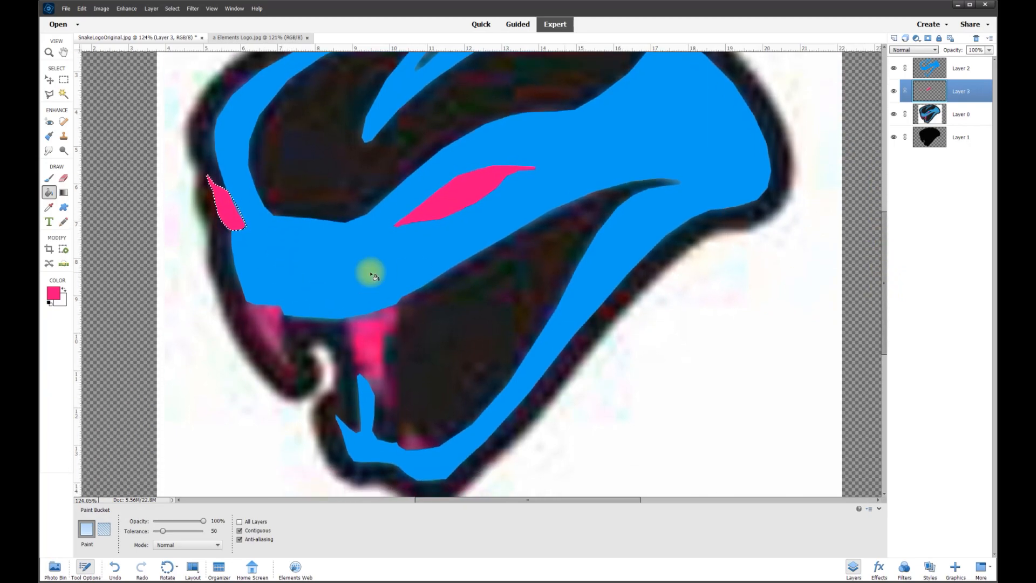
pyautogui.click(49, 94)
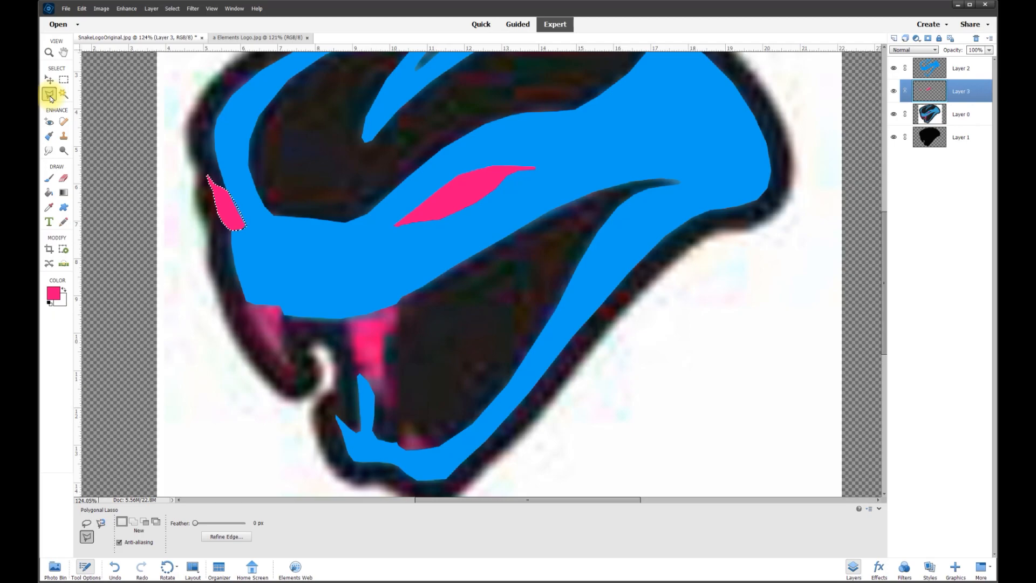
pyautogui.click(249, 298)
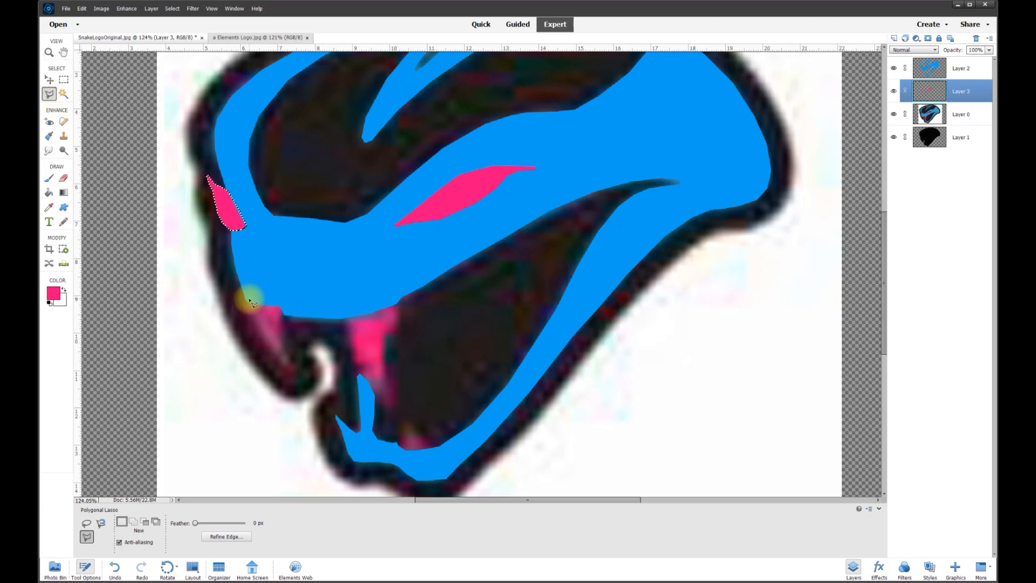
pyautogui.click(281, 301)
pyautogui.click(299, 383)
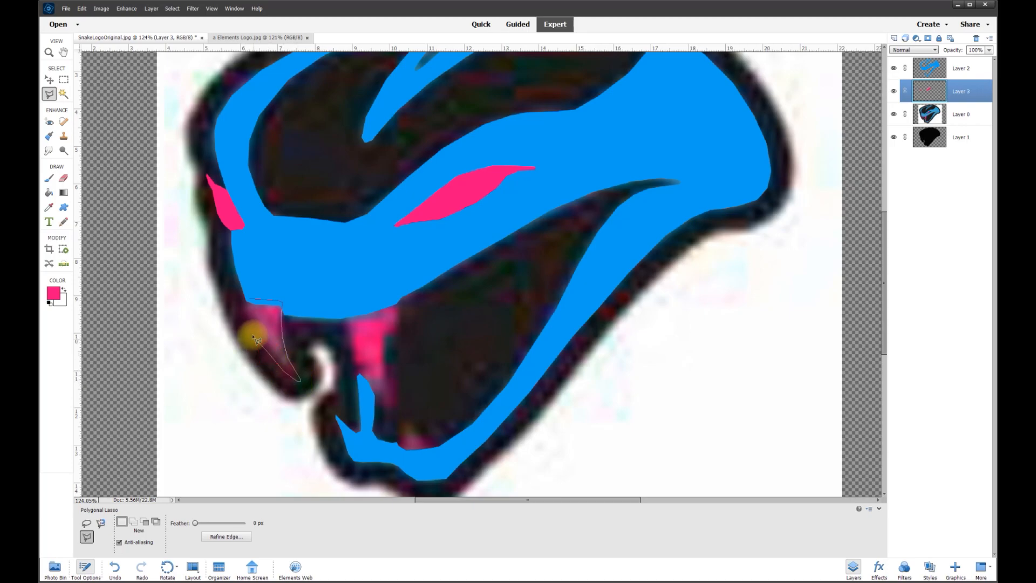
pyautogui.click(247, 301)
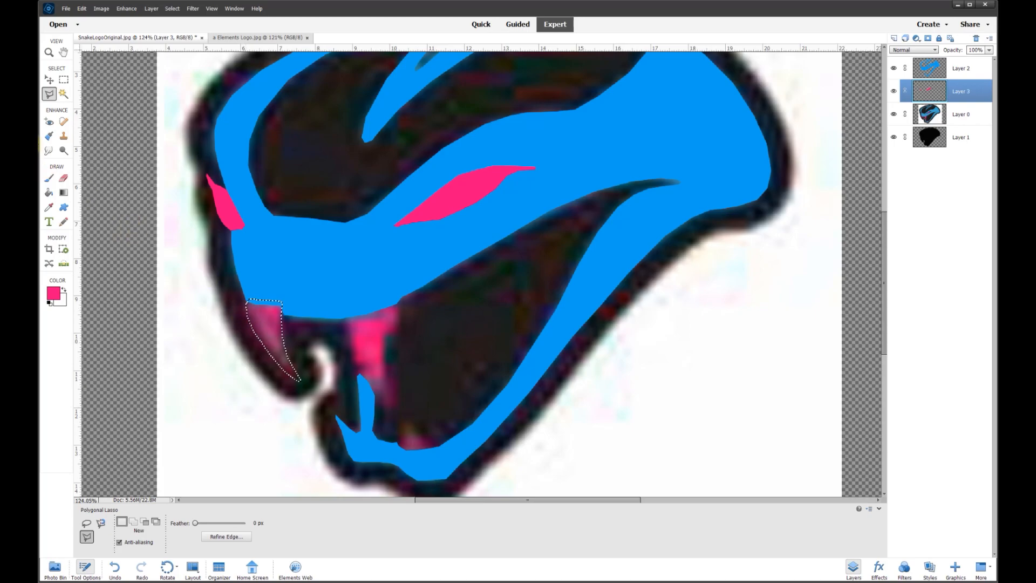
pyautogui.click(49, 192)
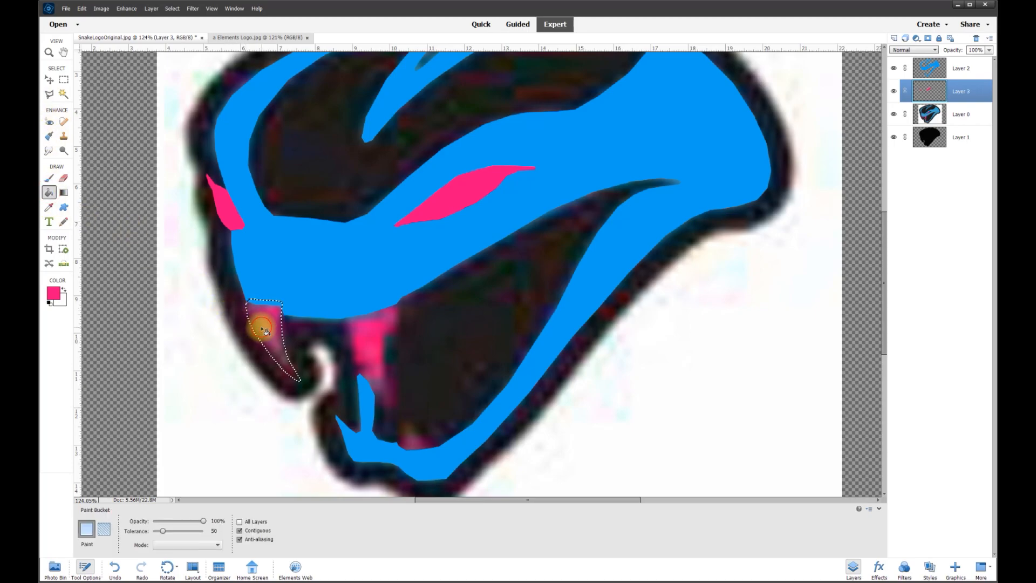
pyautogui.click(264, 323)
# Step: Trace the second fang, closer to the inside of the mouth, fill it with pink on Layer 3, and deselect it
pyautogui.click(49, 94)
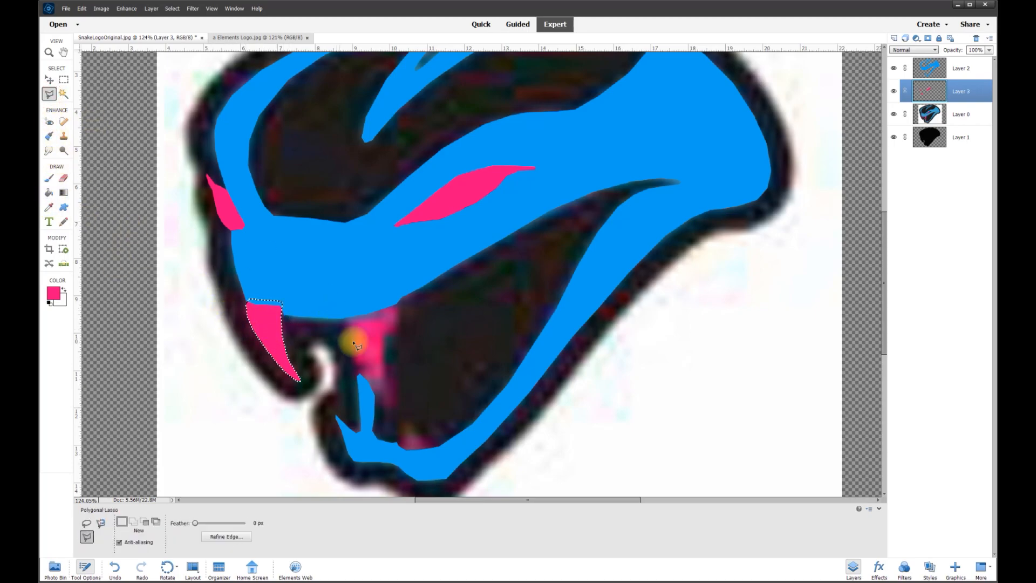
pyautogui.click(369, 301)
pyautogui.click(351, 312)
pyautogui.click(350, 346)
pyautogui.click(359, 373)
pyautogui.click(375, 397)
pyautogui.click(395, 409)
pyautogui.click(388, 342)
pyautogui.click(400, 312)
pyautogui.doubleClick(400, 300)
pyautogui.click(50, 190)
pyautogui.click(380, 329)
pyautogui.hotkey('ctrl', 'd')
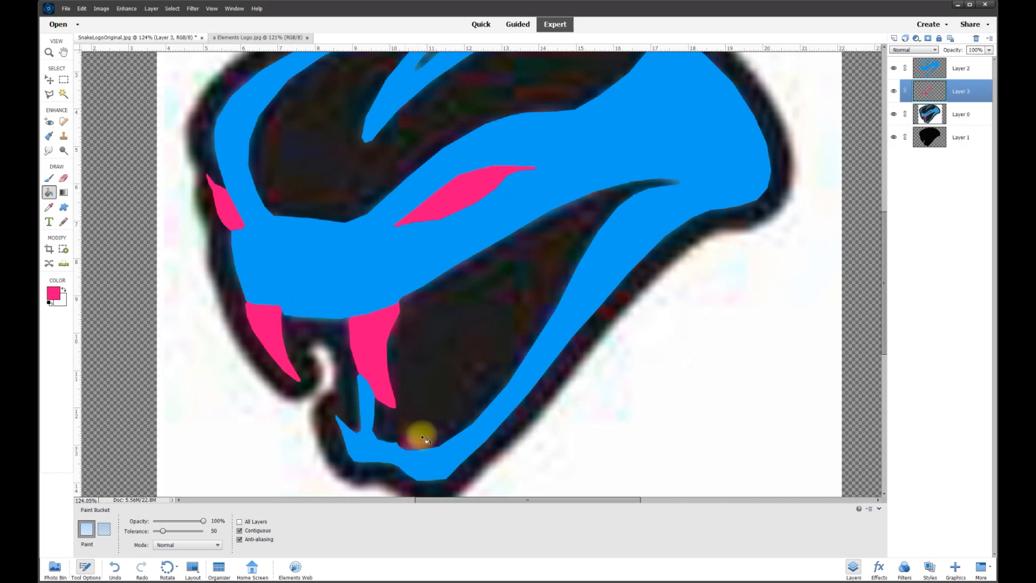
# Step: Move the black Layer 1 directly above Layer 0 in the layer stack
pyautogui.scroll(-1, 454, 357)
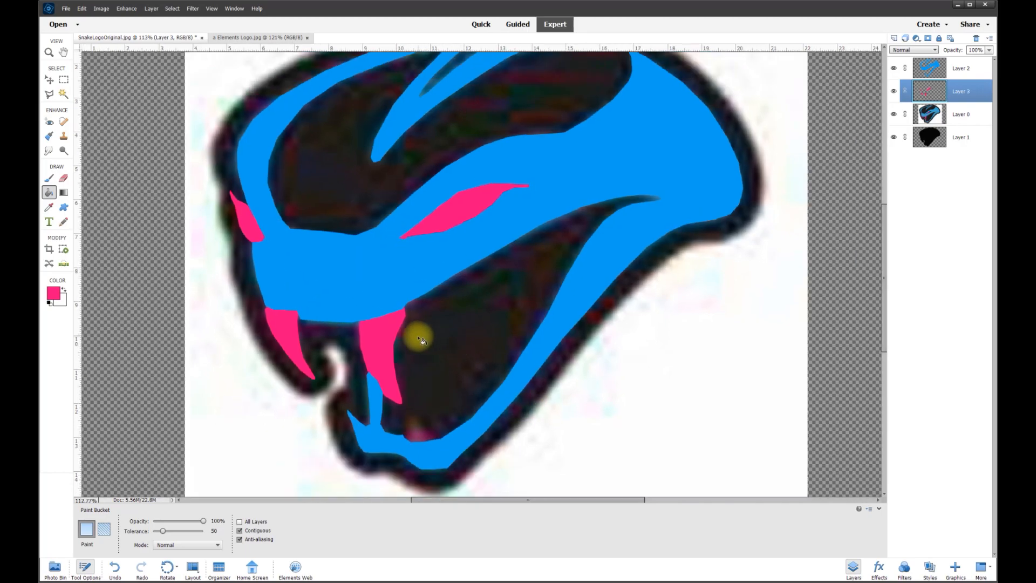
pyautogui.scroll(-2, 423, 185)
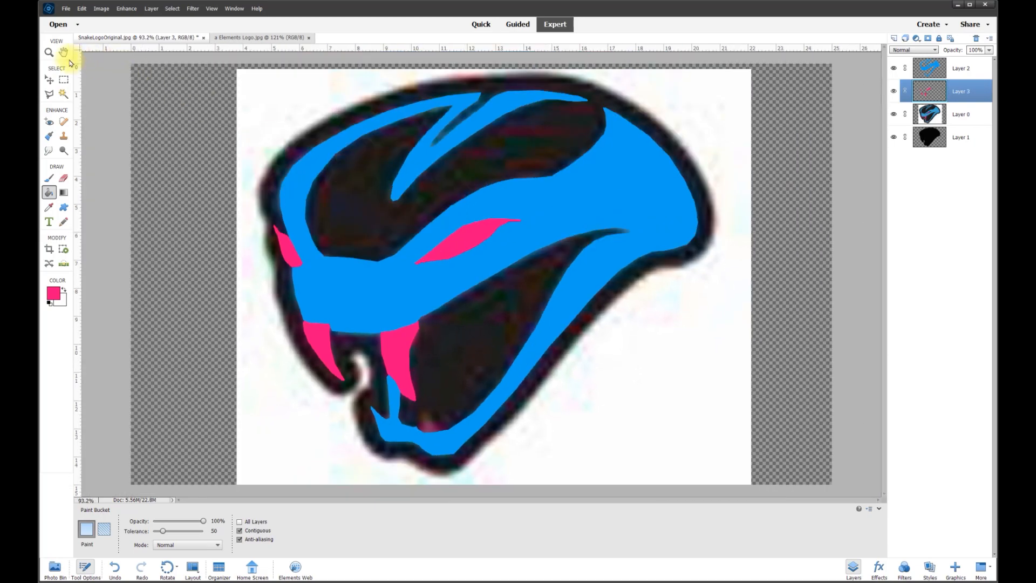
pyautogui.click(49, 79)
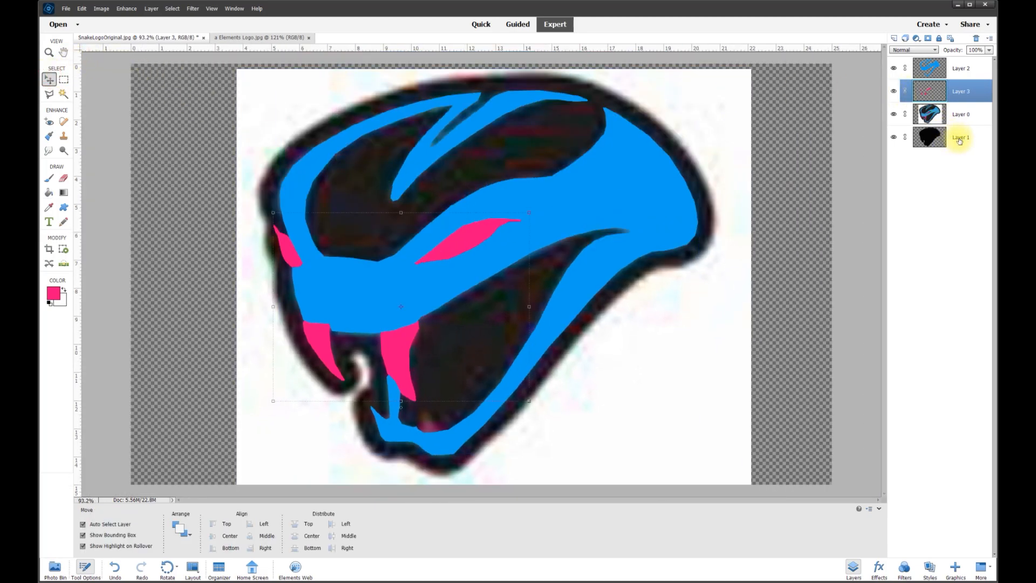
pyautogui.moveTo(960, 140); pyautogui.dragTo(956, 113)
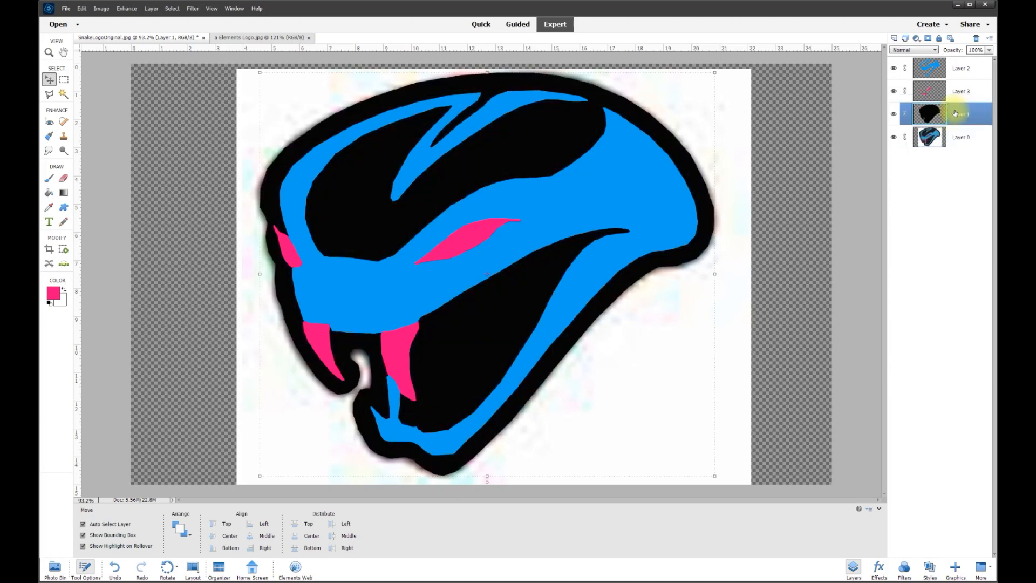
# Step: Toggle Layer 0's visibility to compare the redrawn snake head with the low-resolution original
pyautogui.click(894, 141)
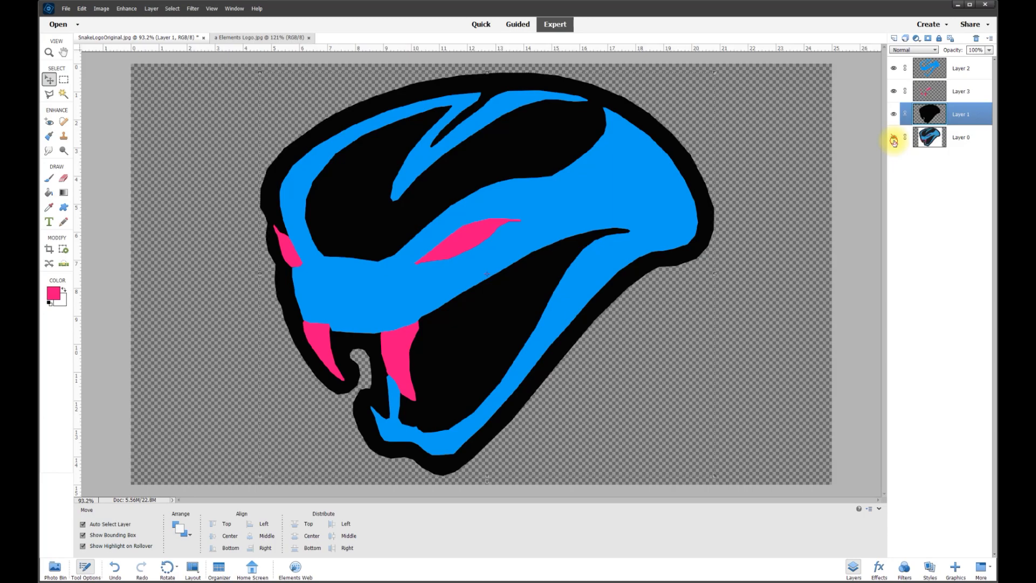
pyautogui.click(895, 140)
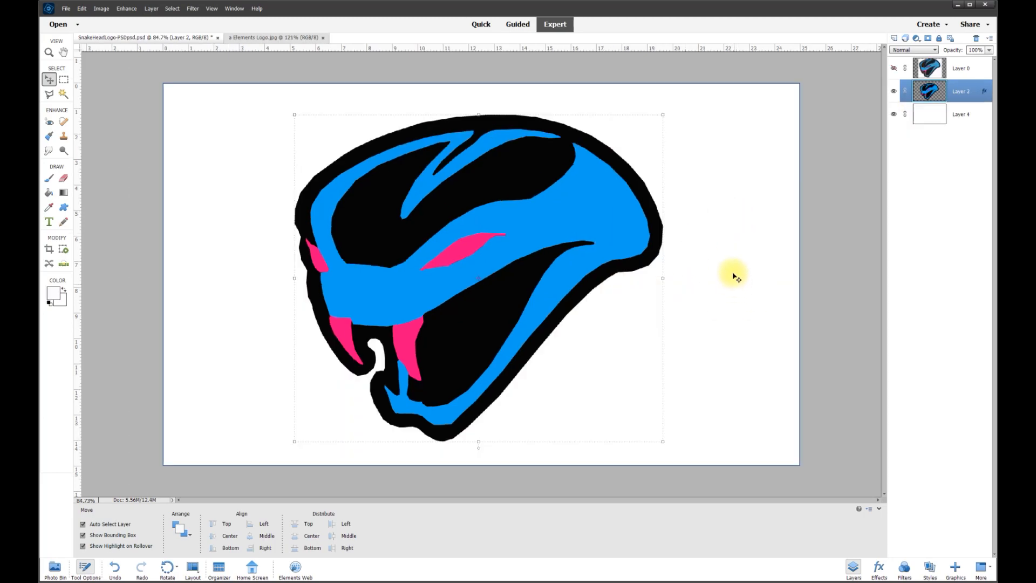
pyautogui.click(894, 68)
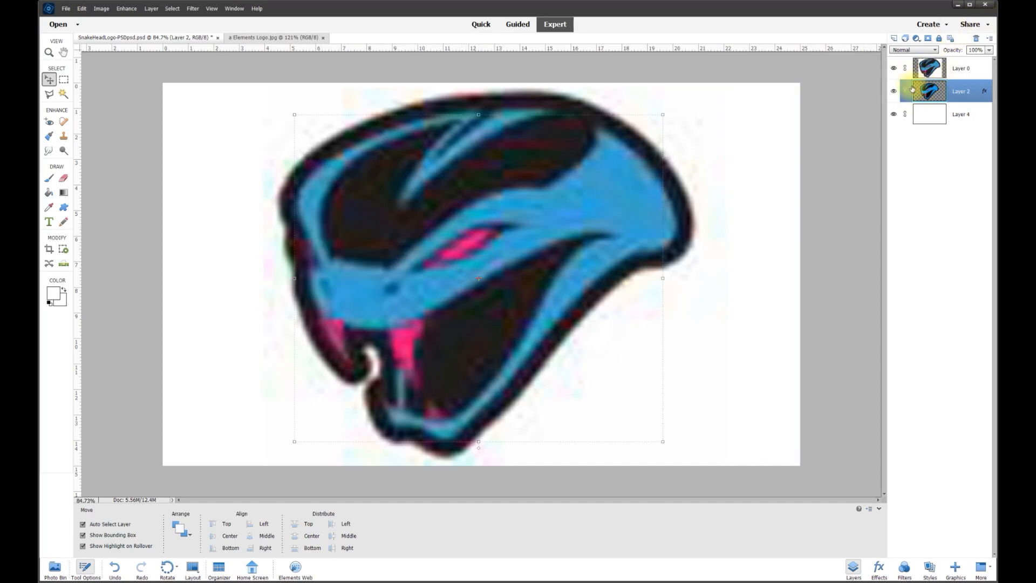
pyautogui.click(894, 68)
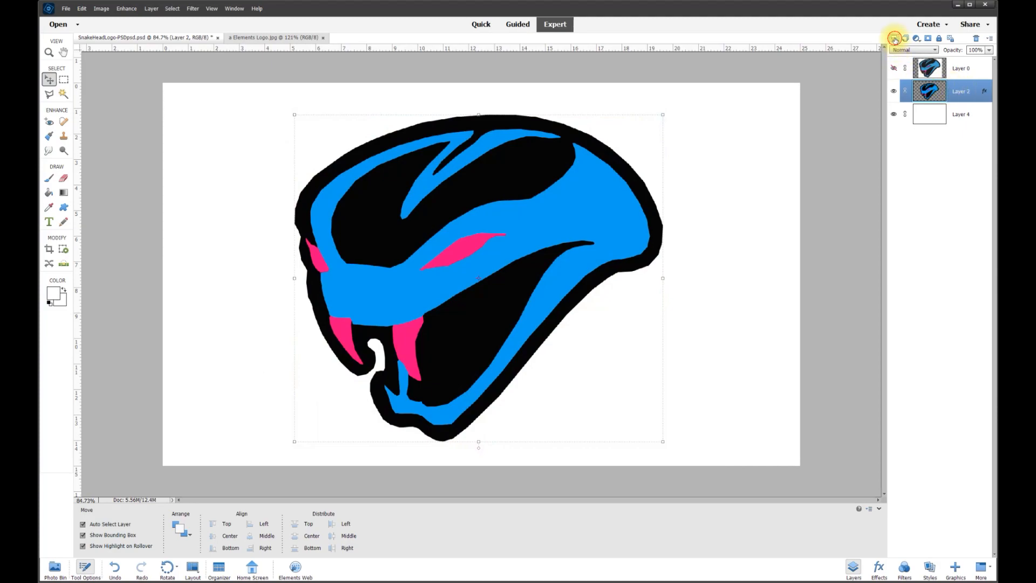
# Step: Add a blank layer above Layer 2 and prepare a hard round 19 px brush with black as the foreground color
pyautogui.click(895, 39)
pyautogui.click(50, 180)
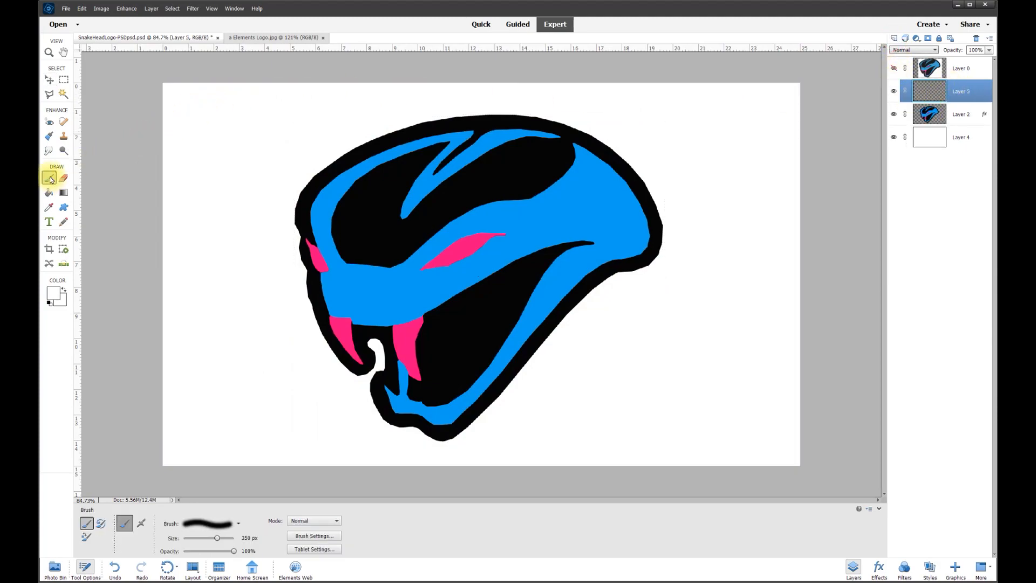
pyautogui.click(233, 528)
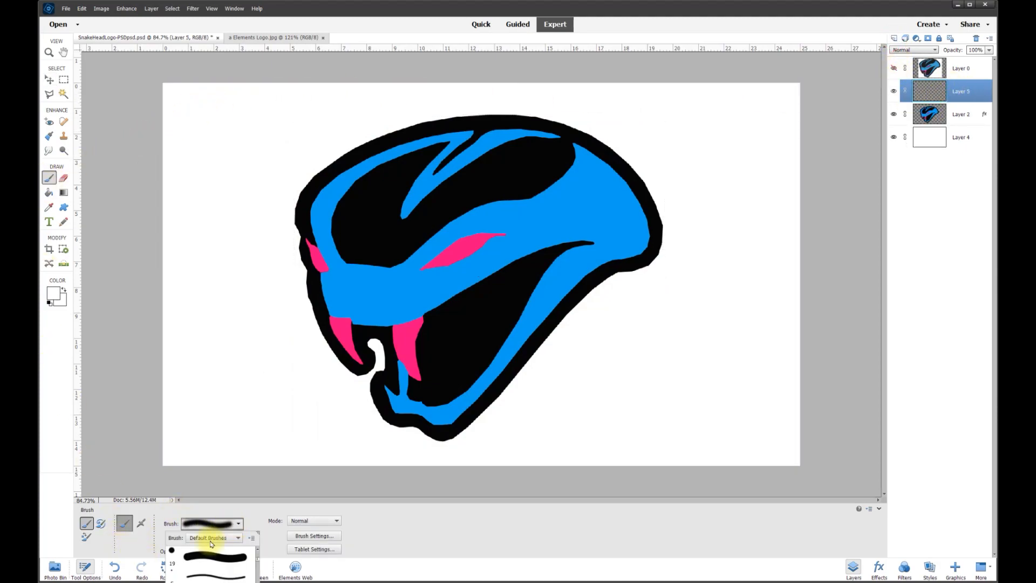
pyautogui.click(53, 294)
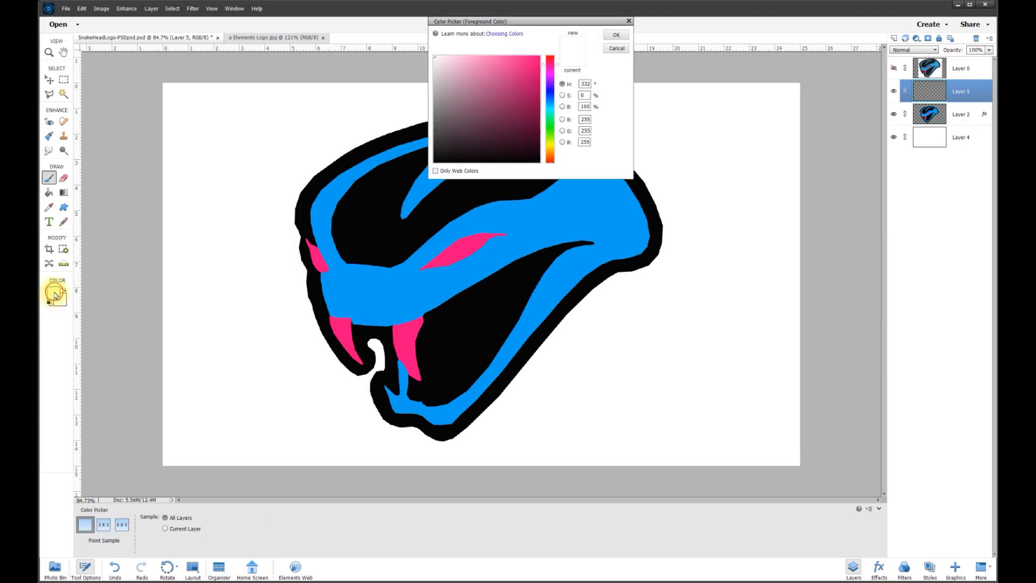
pyautogui.moveTo(456, 132); pyautogui.dragTo(426, 164)
pyautogui.click(616, 35)
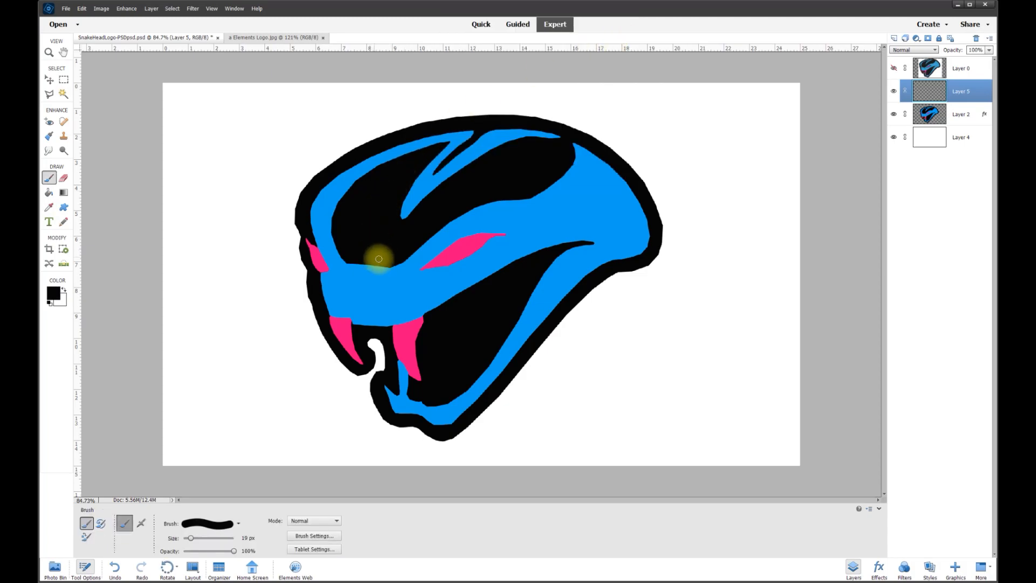
# Step: Set the brush size to 6 px and outline the large pink eye in black with connected strokes on the new layer
pyautogui.click(57, 85)
pyautogui.scroll(4, 426, 246)
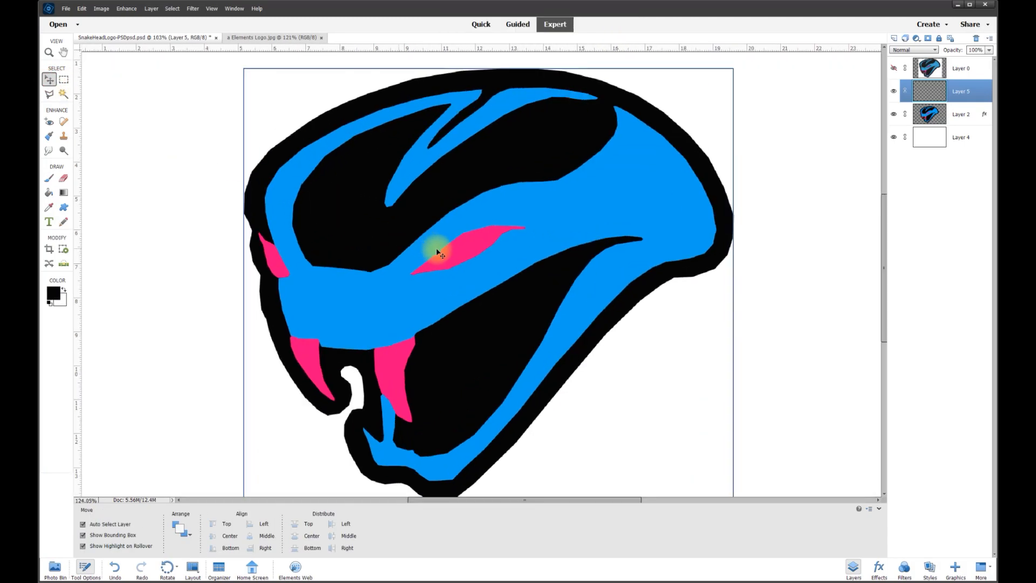
pyautogui.click(49, 178)
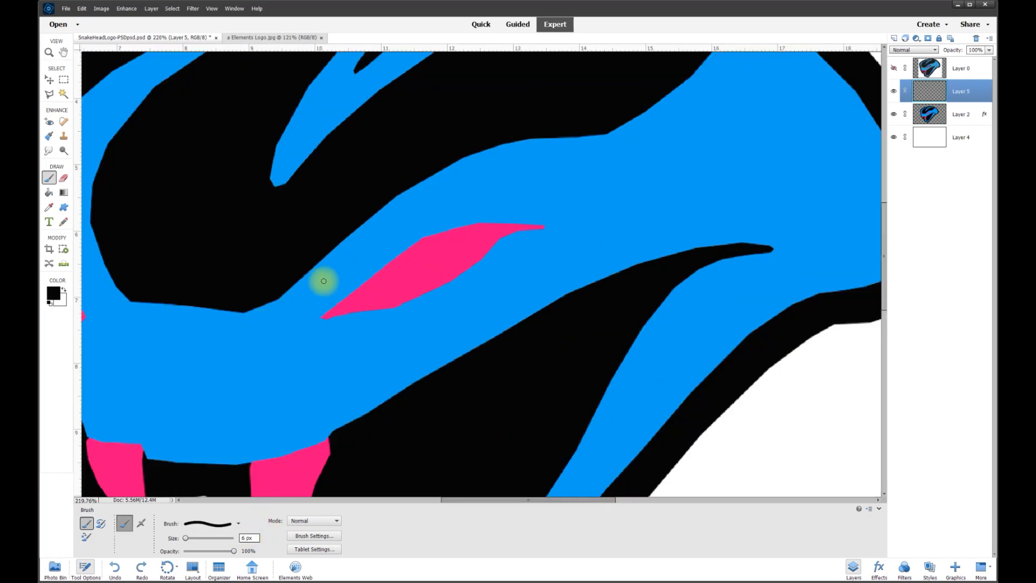
pyautogui.click(320, 317)
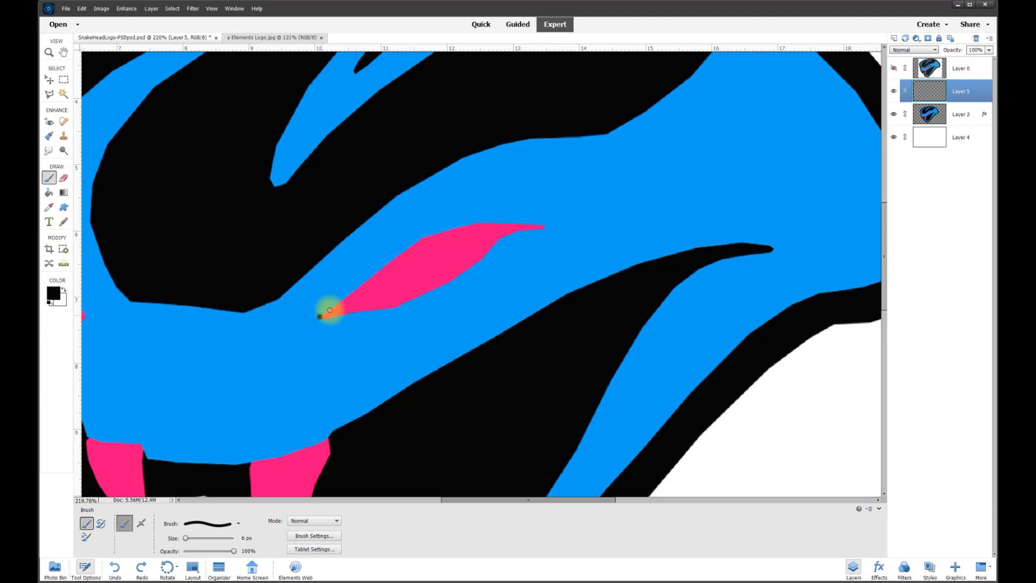
pyautogui.keyDown('shift'); pyautogui.click(420, 239); pyautogui.keyUp('shift')
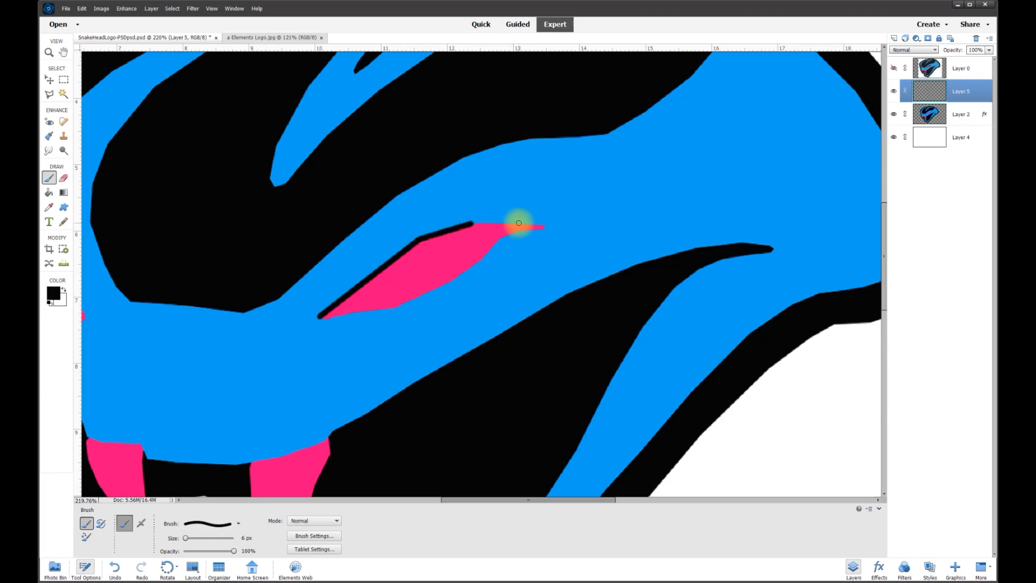
pyautogui.moveTo(519, 223); pyautogui.dragTo(543, 225)
pyautogui.moveTo(520, 234)
pyautogui.mouseDown()
pyautogui.moveTo(433, 291)
pyautogui.moveTo(315, 320)
pyautogui.mouseUp()
# Step: Brush a black outline between the small pink eye and the adjoining blue area of the face
pyautogui.moveTo(599, 499); pyautogui.dragTo(544, 499)
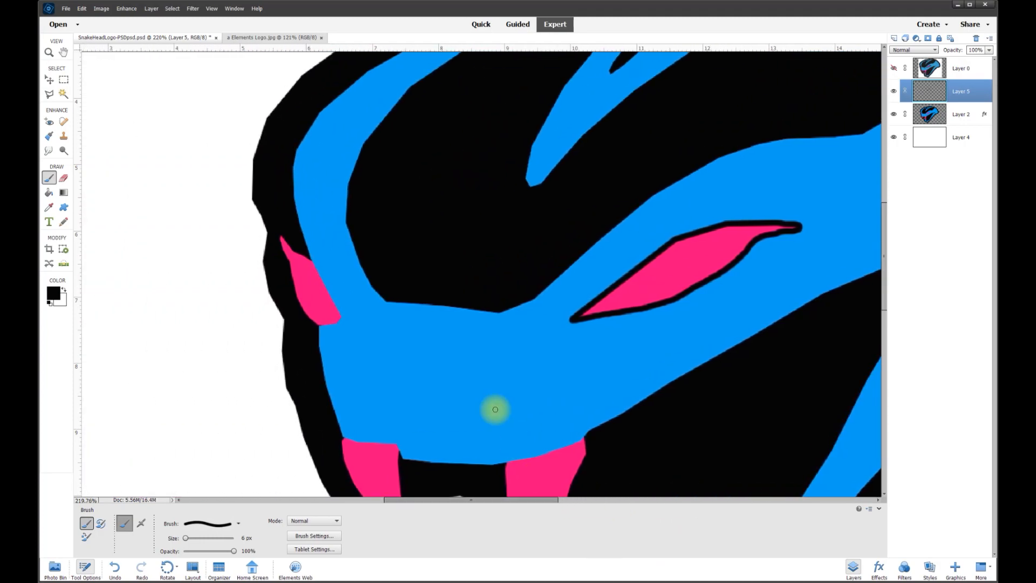
pyautogui.moveTo(311, 259); pyautogui.dragTo(335, 319)
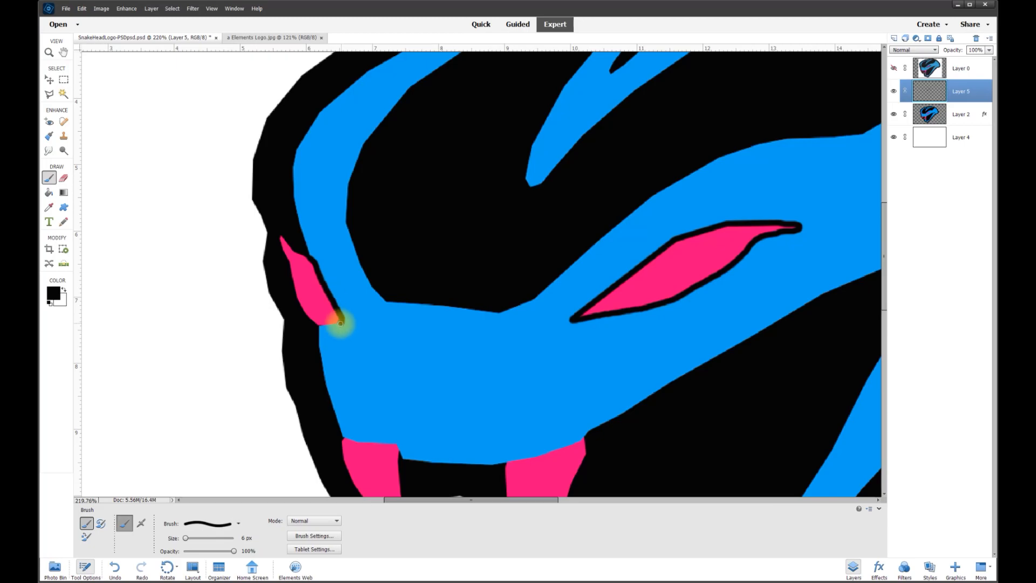
pyautogui.scroll(-5, 571, 300)
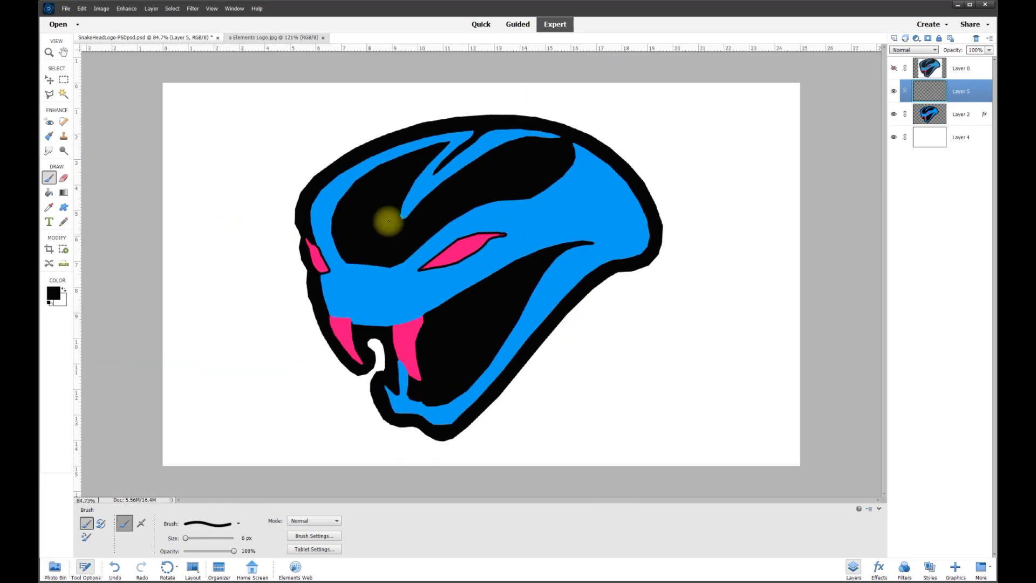
# Step: Merge the eye-outline Layer 5 down into Layer 2 and enable a drop shadow in Layer 2's style settings
pyautogui.click(976, 38)
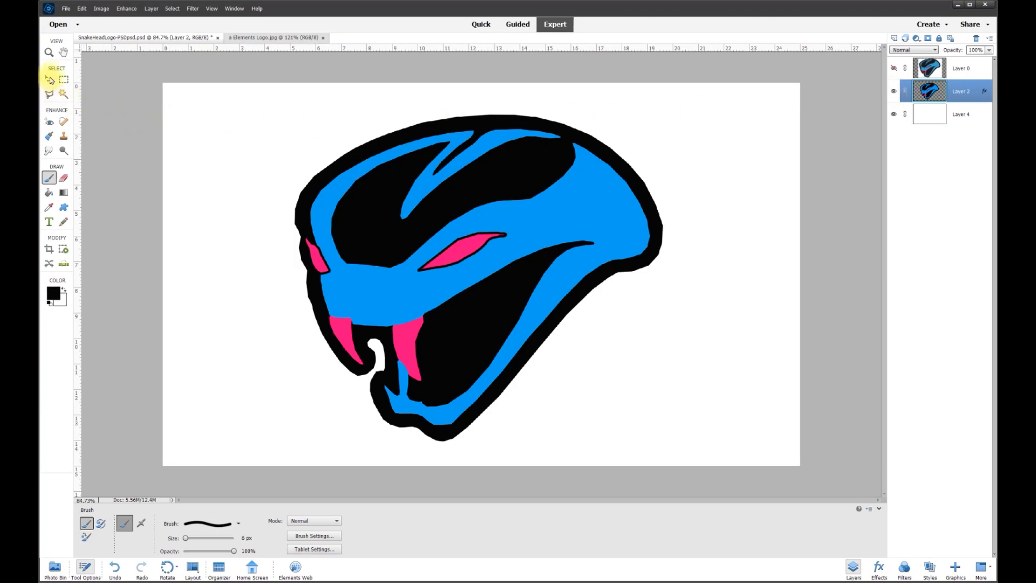
pyautogui.click(49, 79)
pyautogui.rightClick(470, 198)
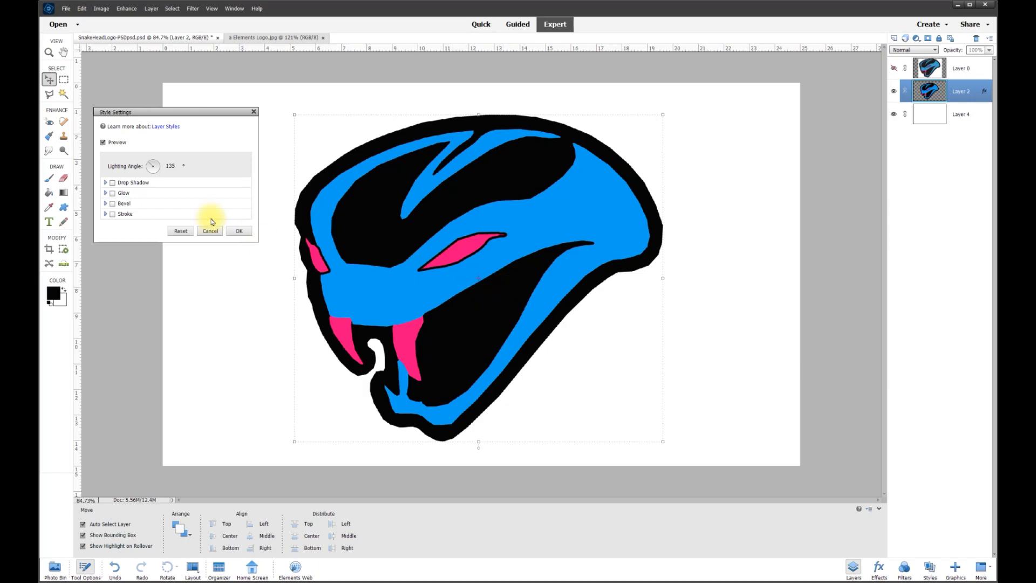
pyautogui.click(112, 182)
pyautogui.moveTo(208, 111); pyautogui.dragTo(213, 116)
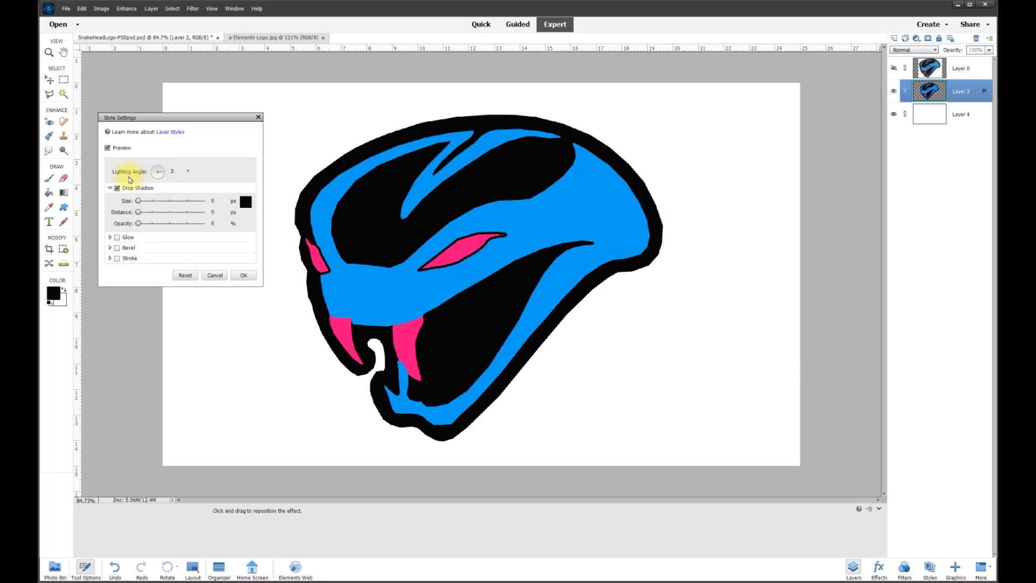
# Step: Set the lighting angle to 135° and the drop shadow to 75 px size, 25 px distance and 100% opacity
pyautogui.click(173, 171)
pyautogui.write('135')
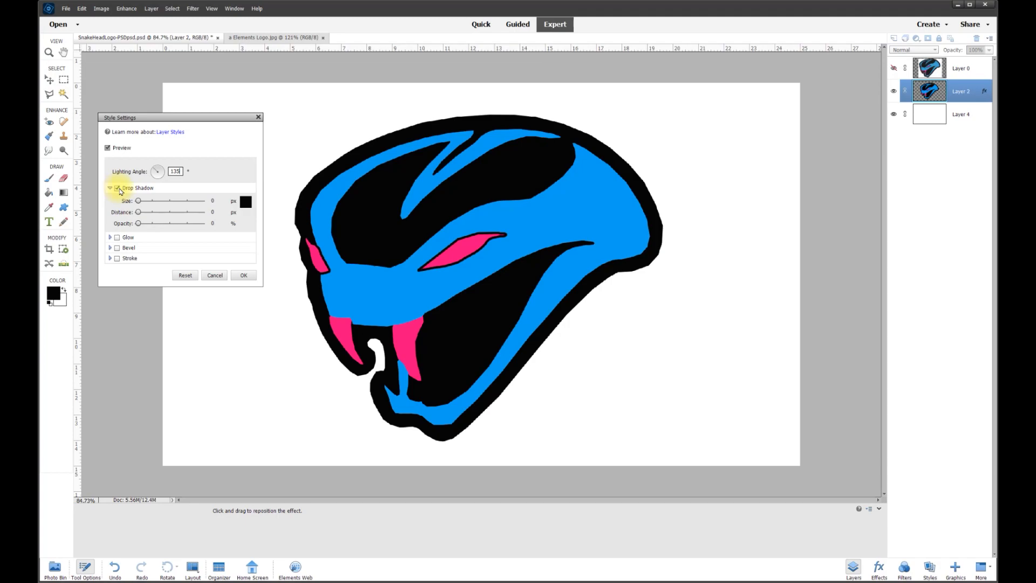
pyautogui.moveTo(139, 222); pyautogui.dragTo(236, 226)
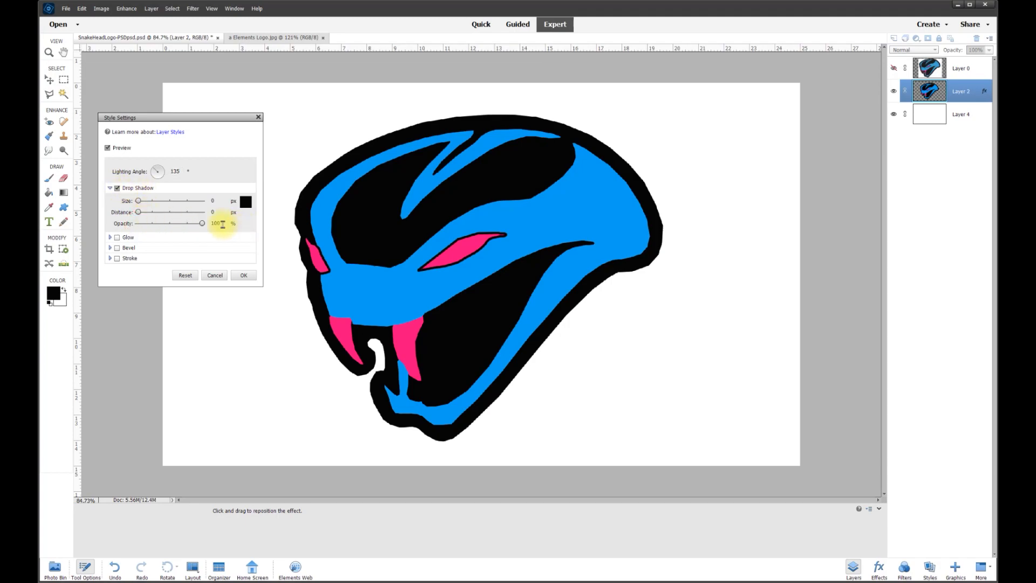
pyautogui.click(217, 211)
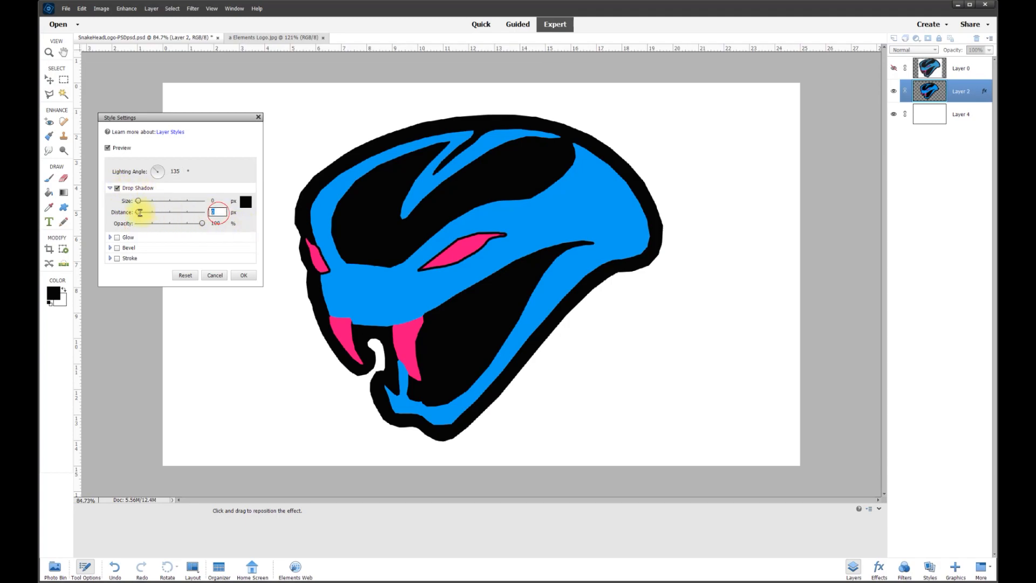
pyautogui.moveTo(139, 212)
pyautogui.mouseDown()
pyautogui.moveTo(145, 201)
pyautogui.moveTo(165, 203)
pyautogui.moveTo(156, 202)
pyautogui.mouseUp()
pyautogui.click(216, 201)
pyautogui.write('75')
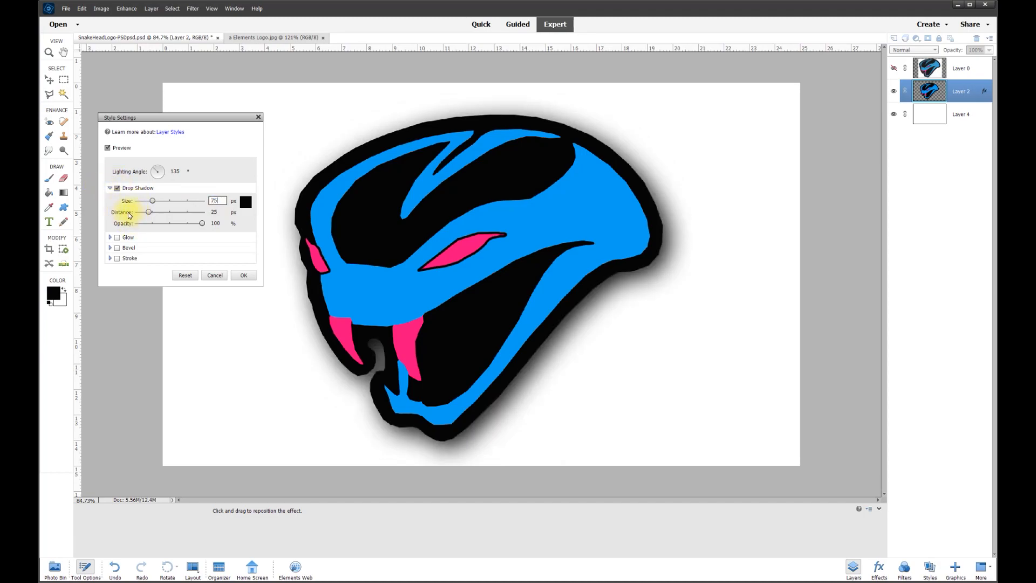
# Step: Set the drop shadow's distance to 35 px and opacity to 85%, and apply the style to the snake head
pyautogui.click(214, 211)
pyautogui.write('35')
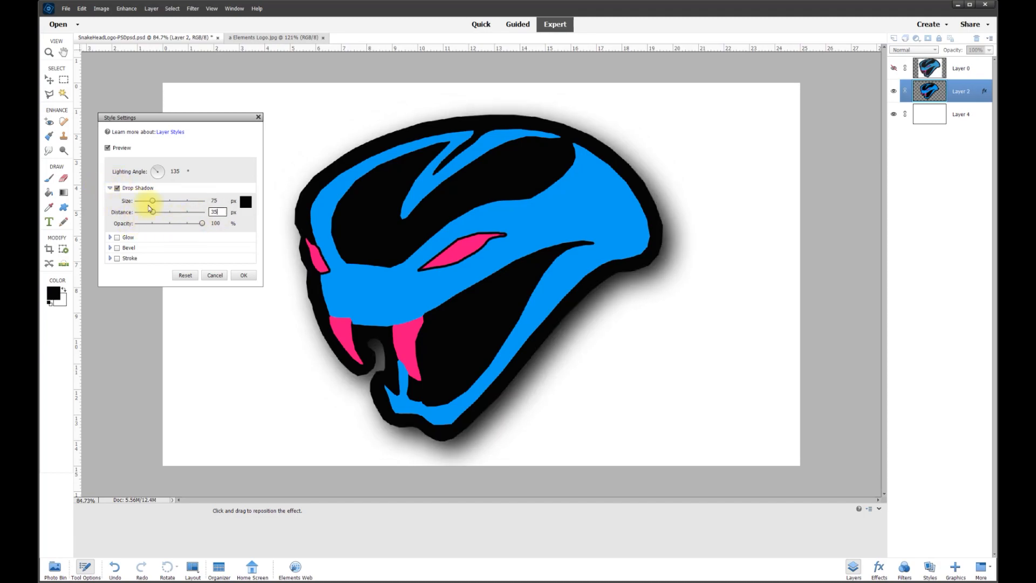
pyautogui.click(218, 223)
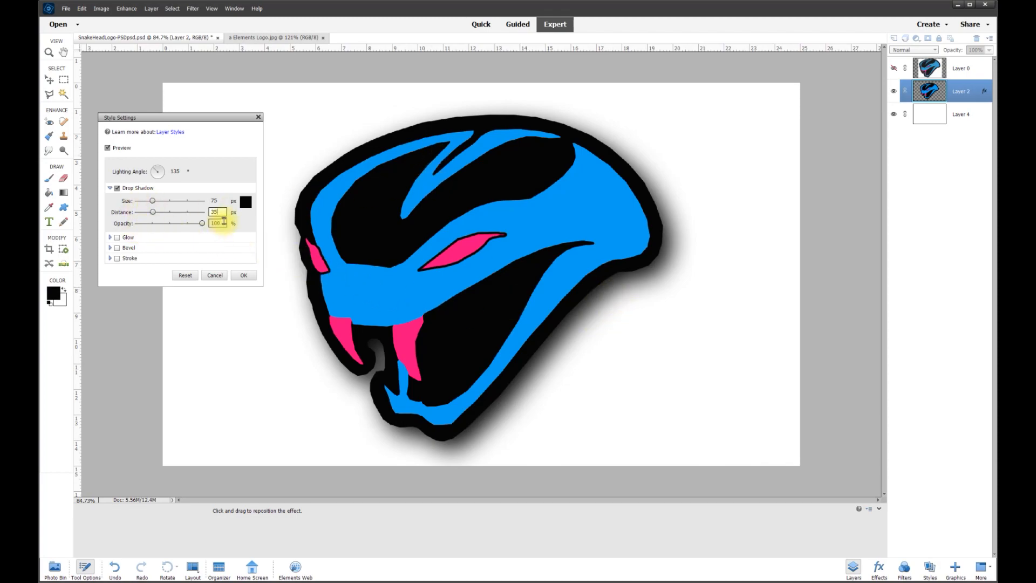
pyautogui.moveTo(202, 224)
pyautogui.mouseDown()
pyautogui.moveTo(183, 226)
pyautogui.moveTo(194, 225)
pyautogui.mouseUp()
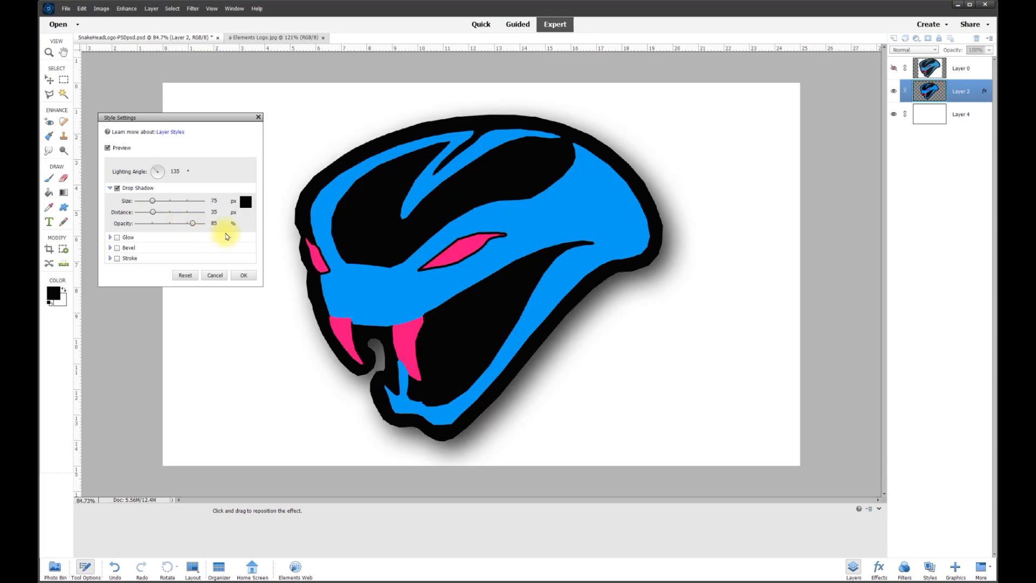
pyautogui.click(244, 276)
pyautogui.click(754, 307)
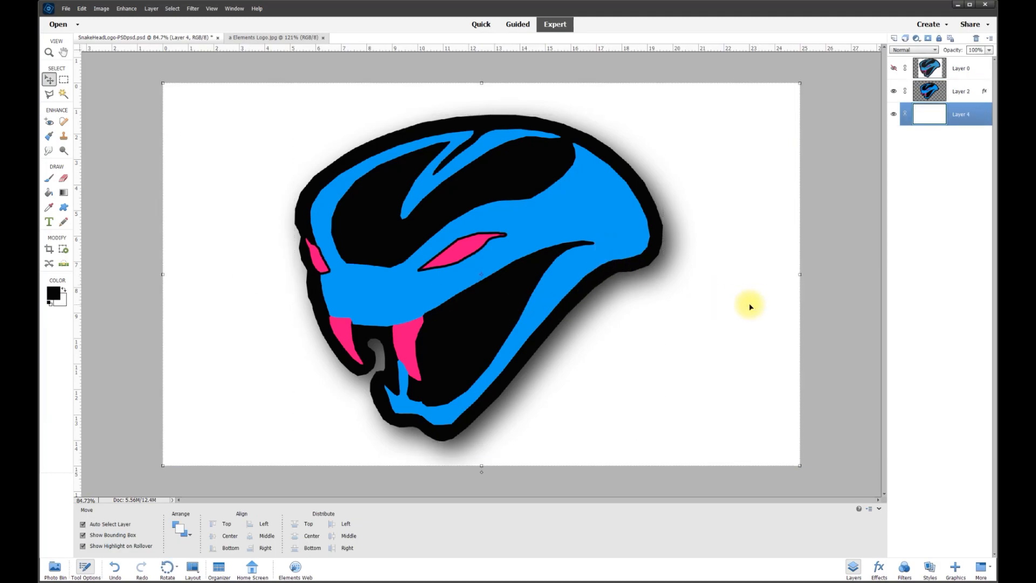